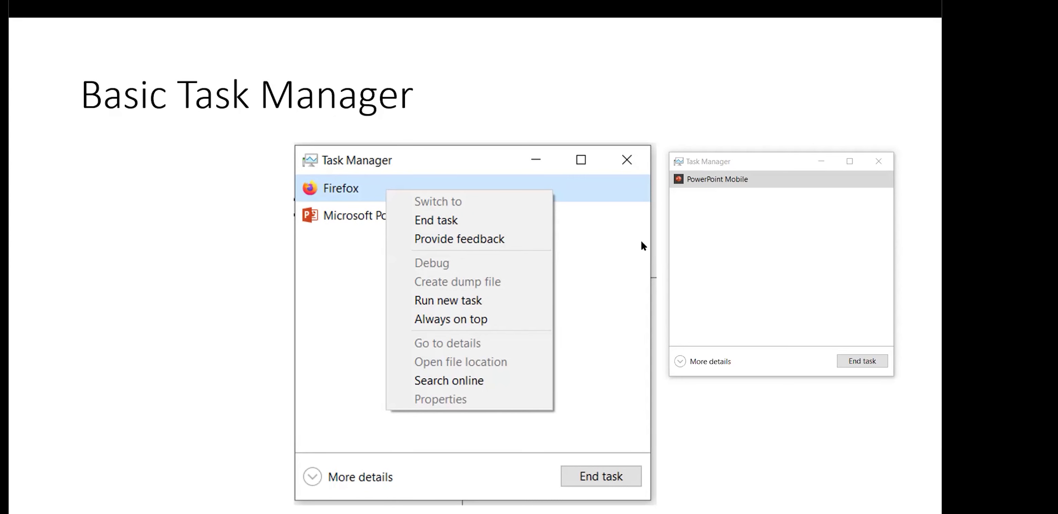
- Examine the commands available for PowerPoint Mobile in the compact Task Manager, and return to the Basic Task Manager slide
right_click(706, 180)
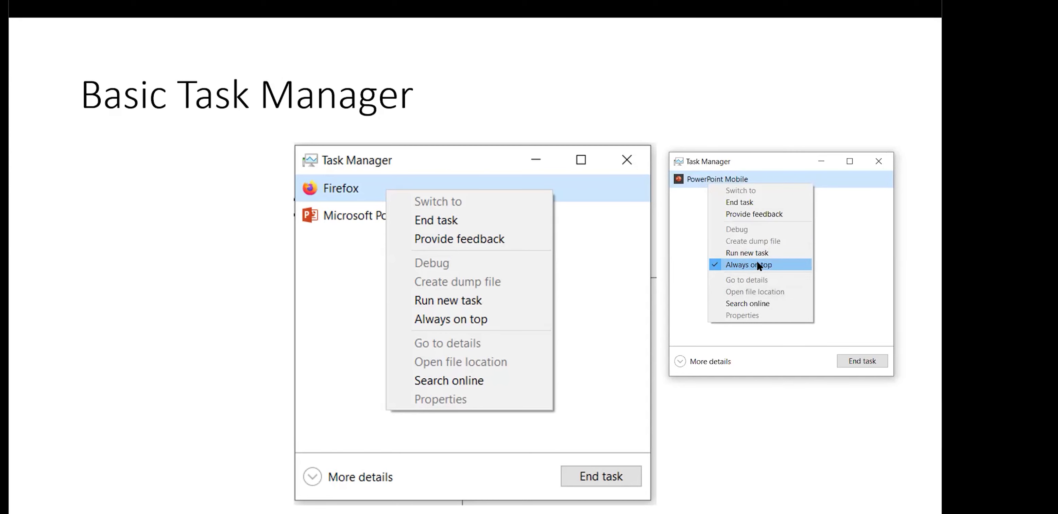
left_click(738, 410)
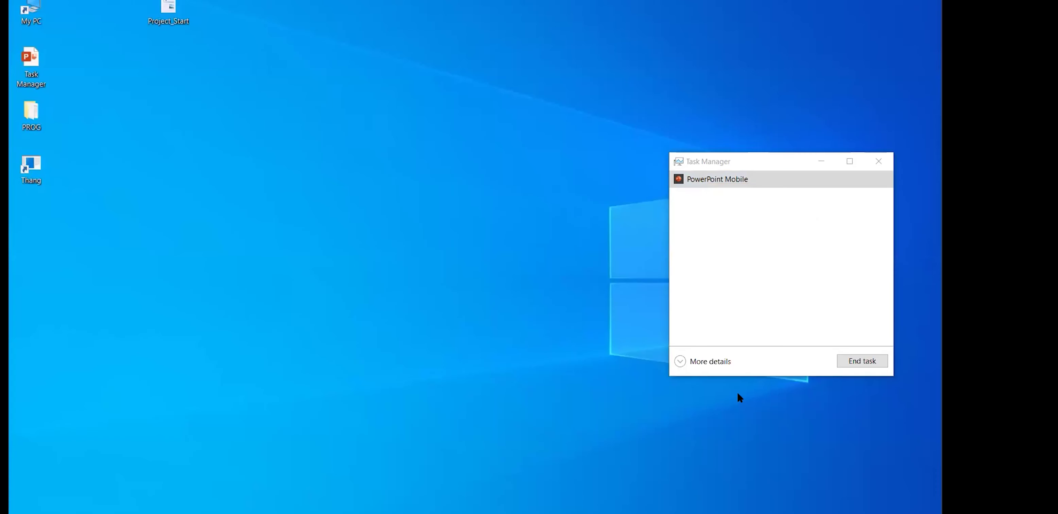
key("Right")
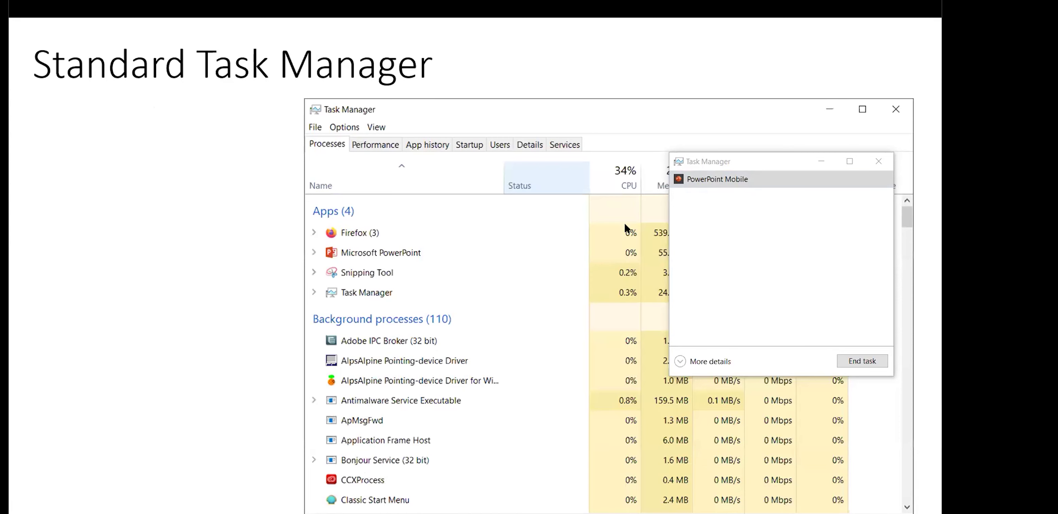
key("Right")
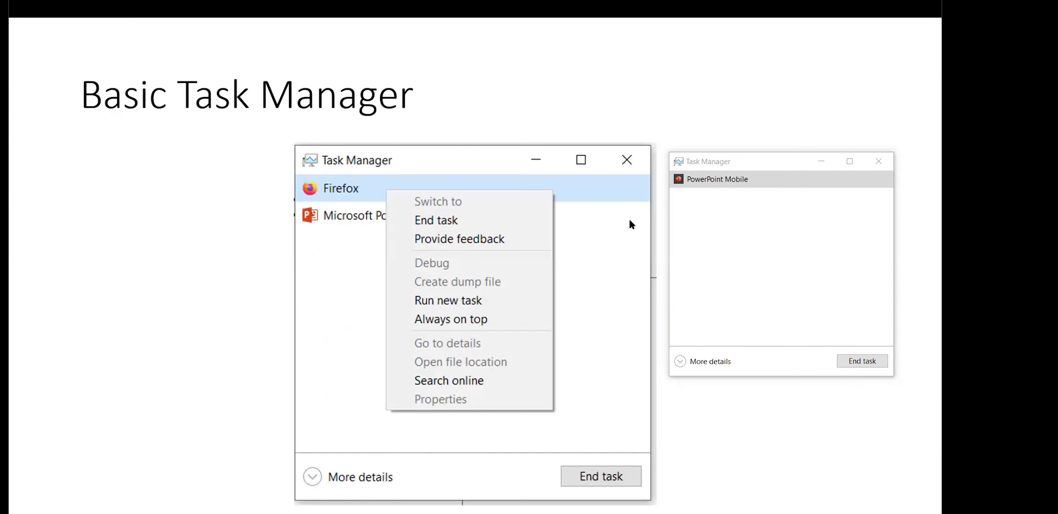
key("Right")
- Move Task Manager clear of the slide content and advance the presentation to the Standard Task Manager slide
left_click_drag(710, 160, 922, 174)
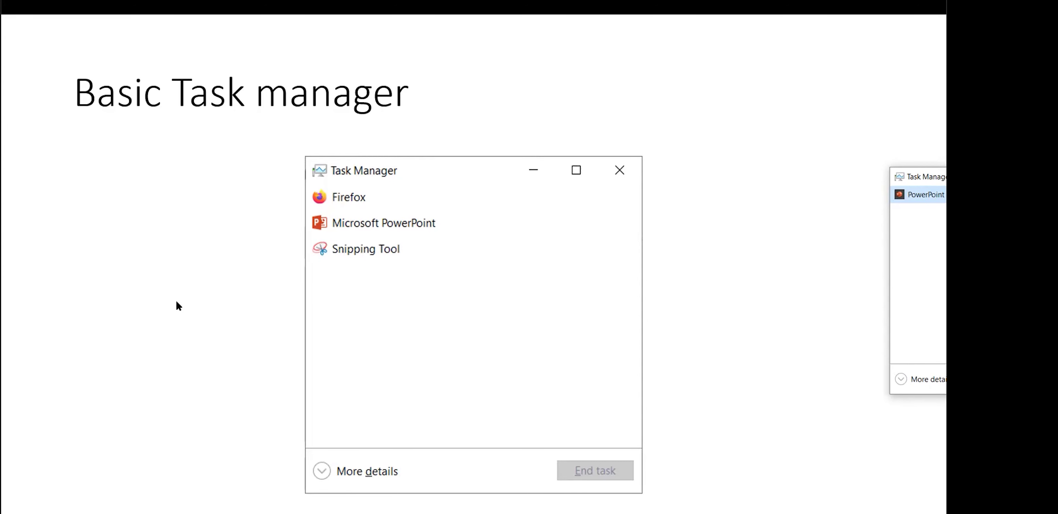
left_click(6, 302)
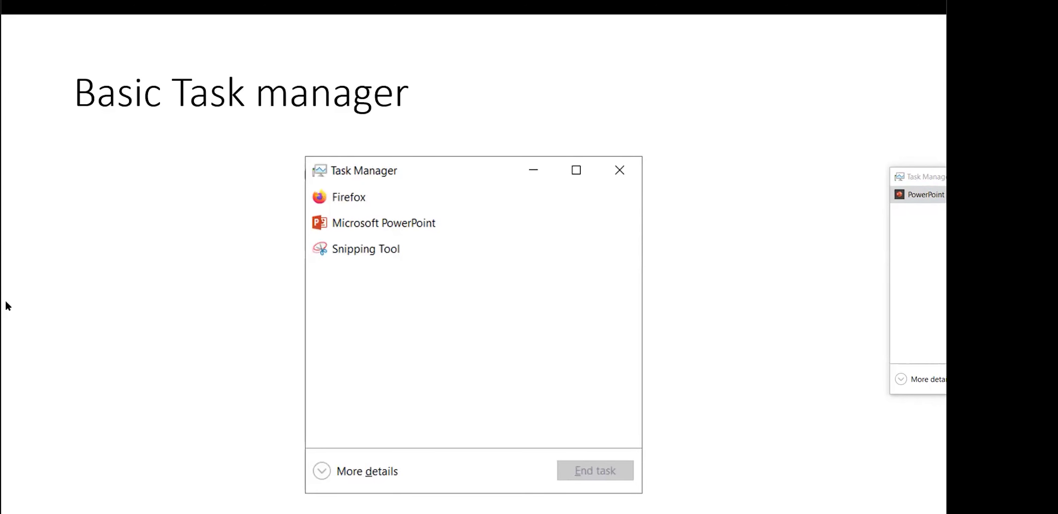
key("Right")
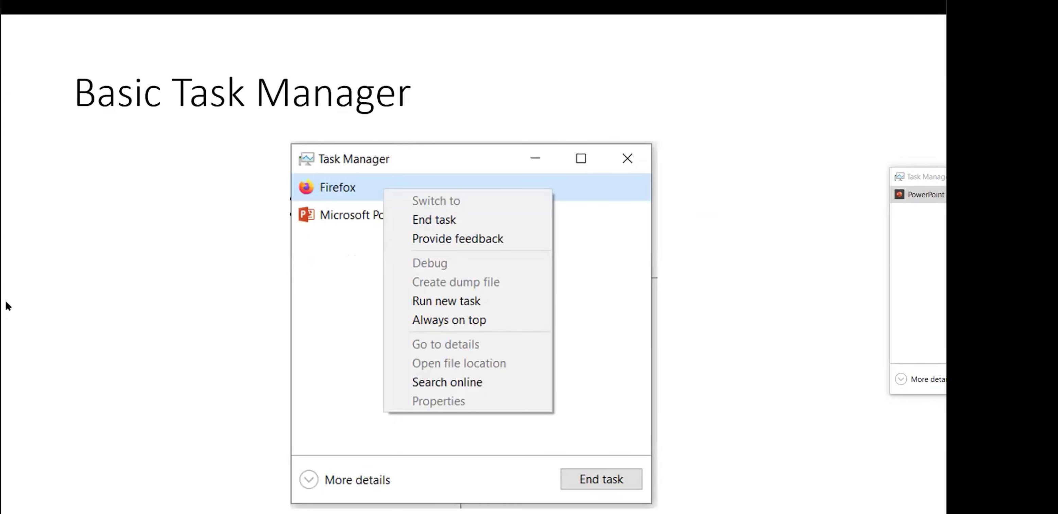
key("Right")
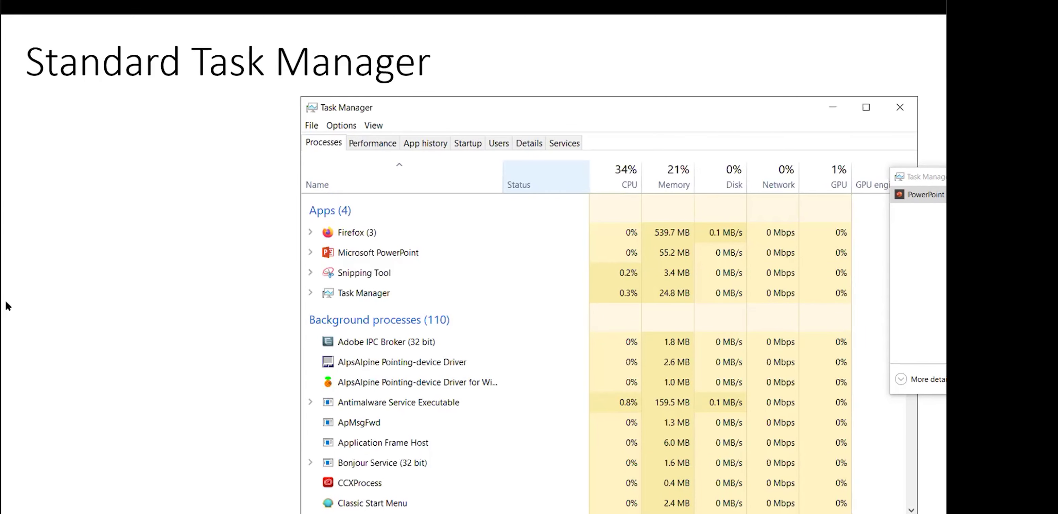
key("Left")
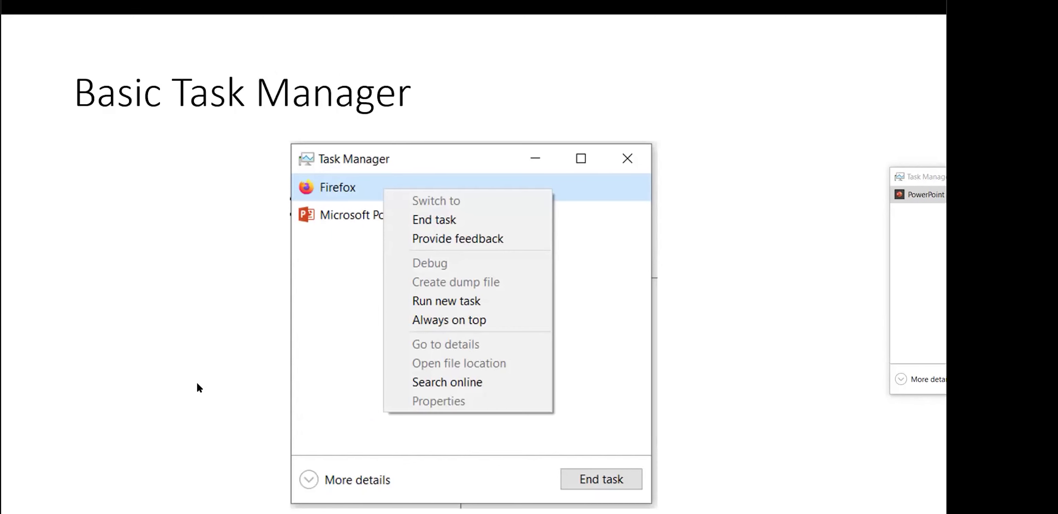
left_click(343, 484)
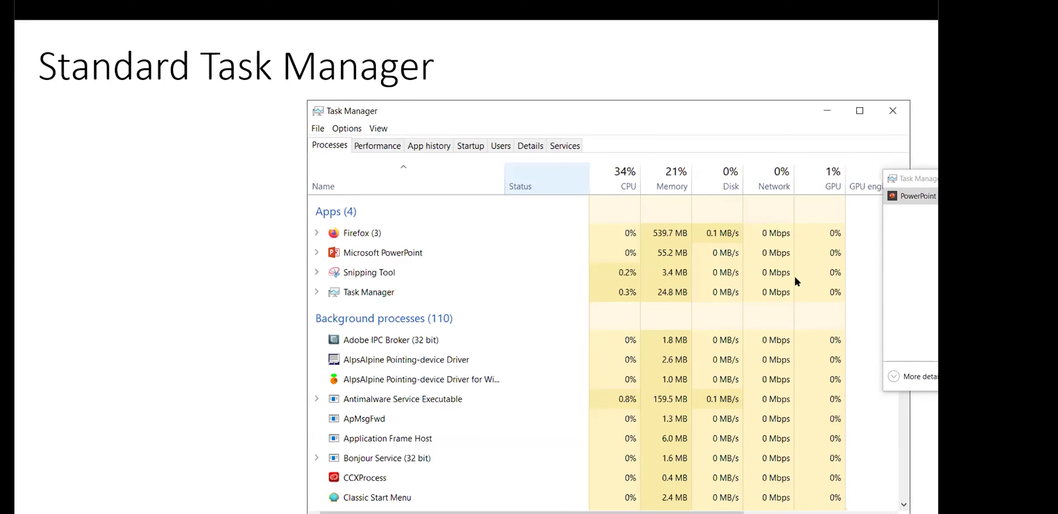
- Bring Task Manager over the slide and expand it to its detailed view
left_click_drag(920, 180, 411, 130)
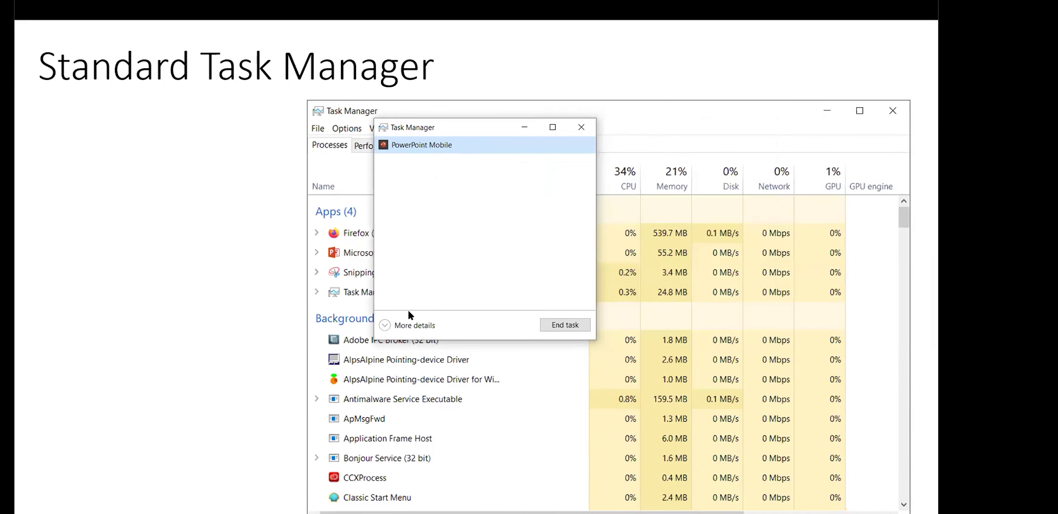
left_click(408, 326)
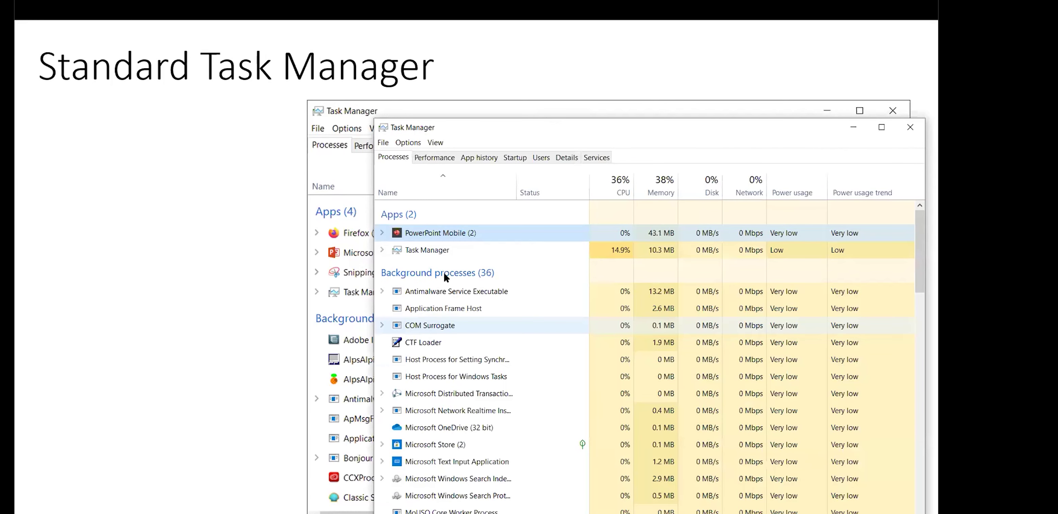
left_click_drag(499, 125, 394, 73)
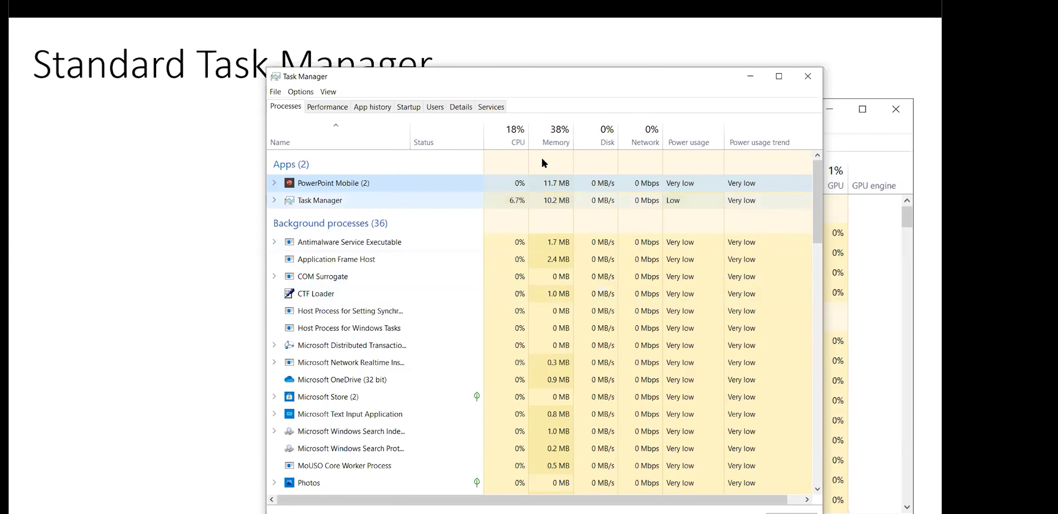
- Sort the processes by memory usage, restore sorting by name, and select Antimalware Service Executable
left_click(552, 140)
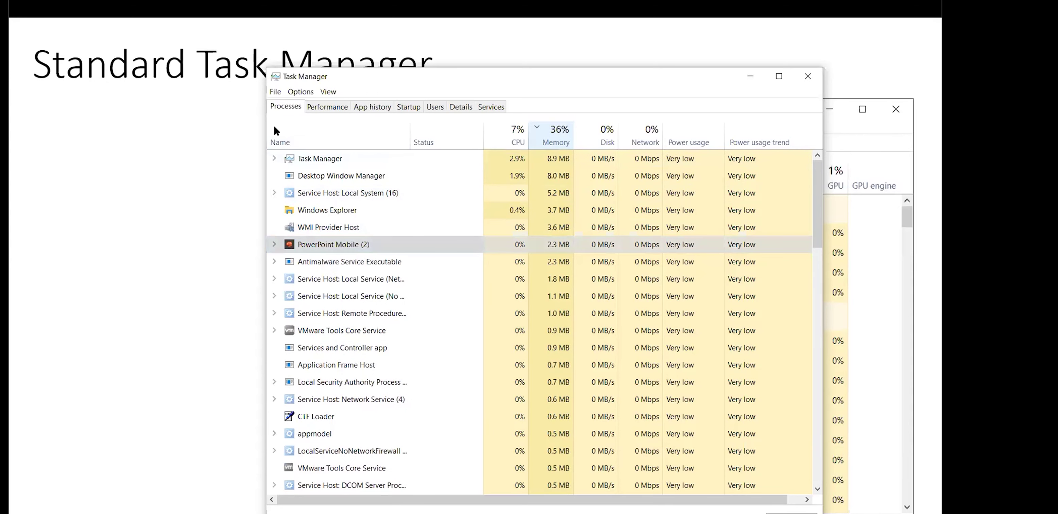
left_click(315, 137)
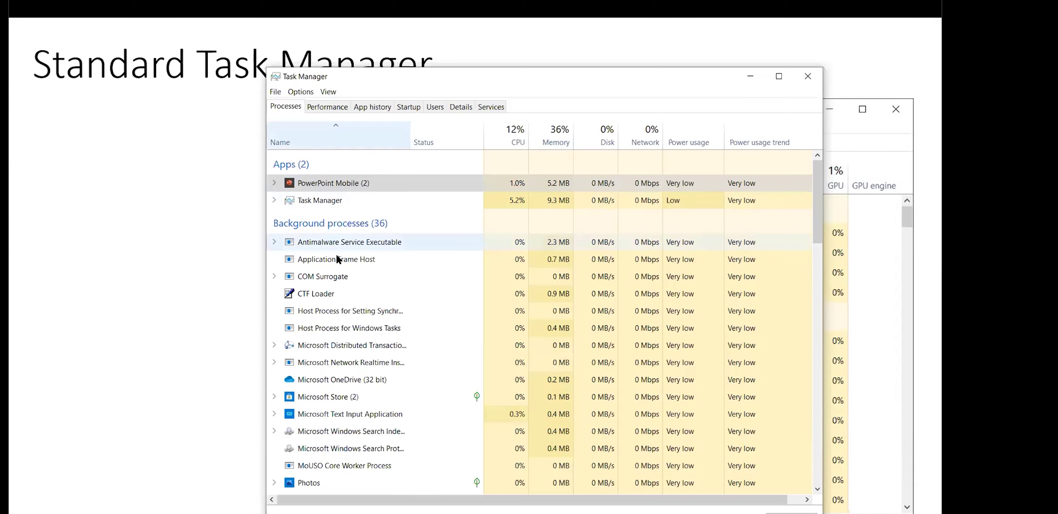
left_click(325, 241)
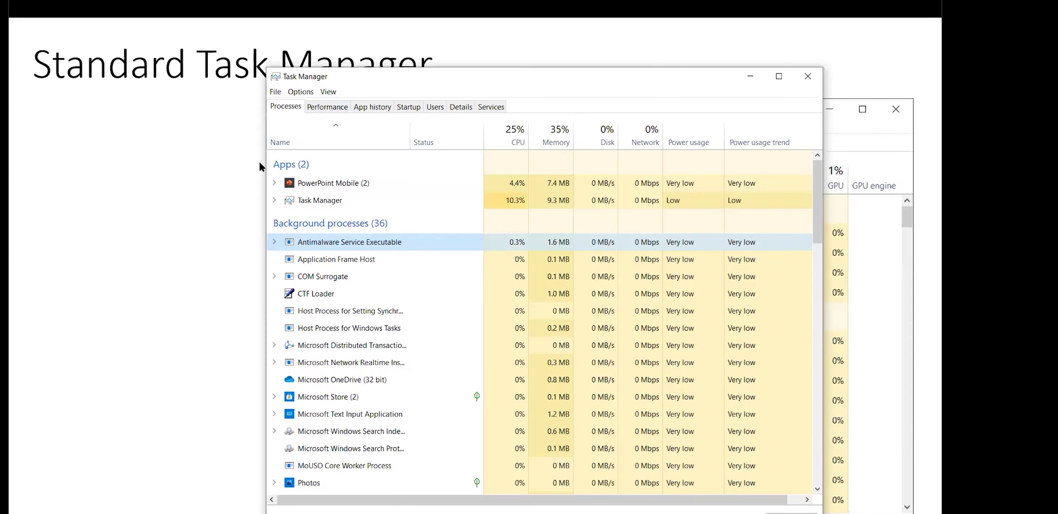
- Examine the memory performance graph in Task Manager and return to the process list
left_click(328, 108)
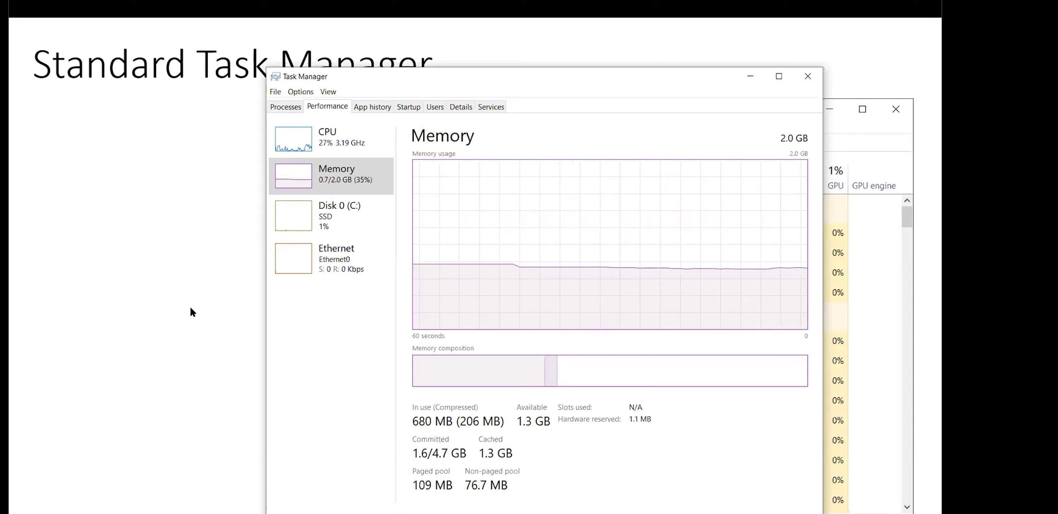
left_click(282, 107)
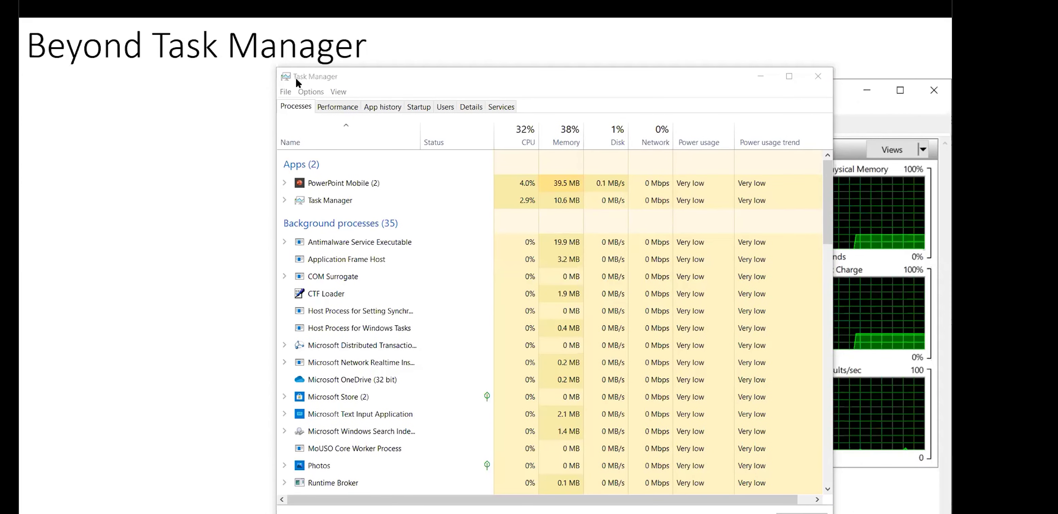
- Move Task Manager off the Beyond Task Manager slide and go to the slide on killing a rogue process
left_click_drag(295, 77, 934, 85)
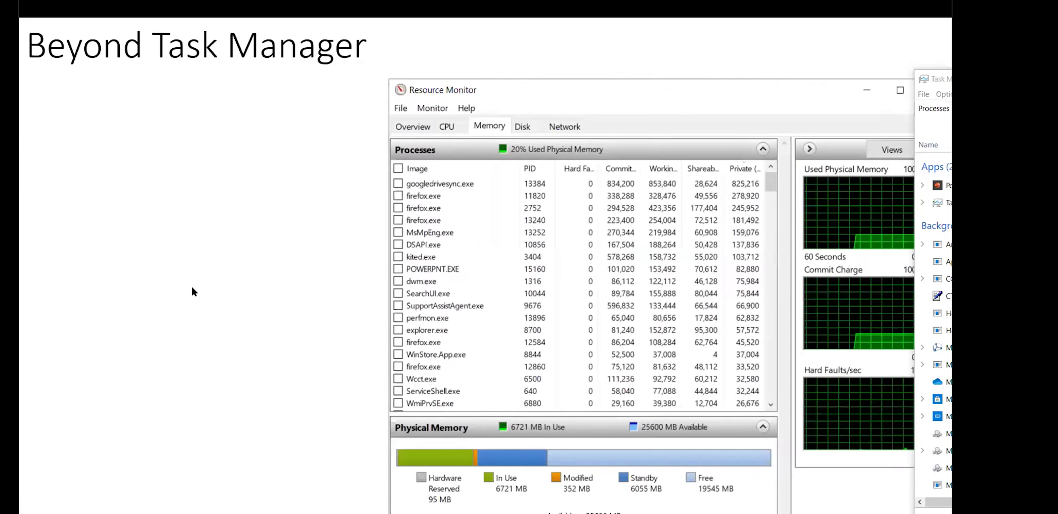
left_click(192, 288)
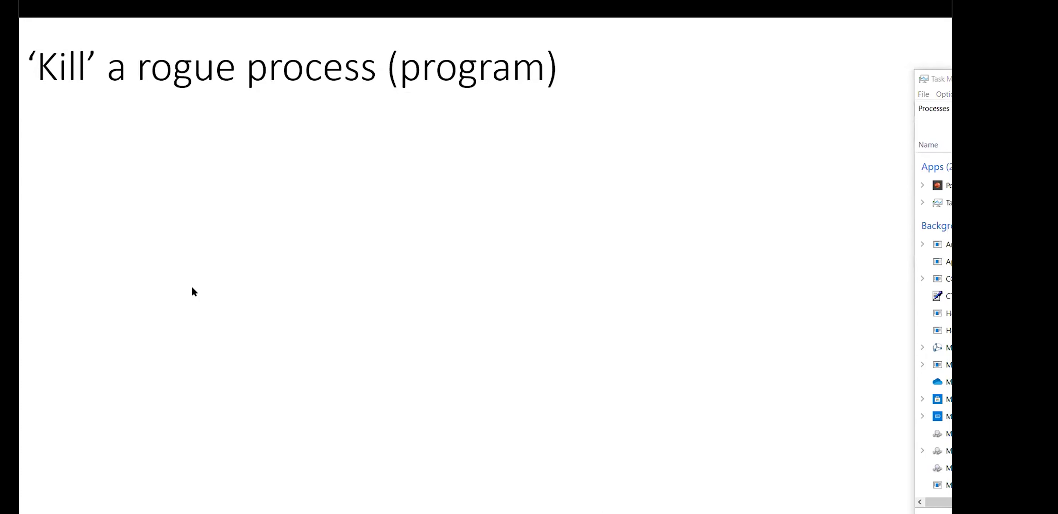
left_click(741, 103)
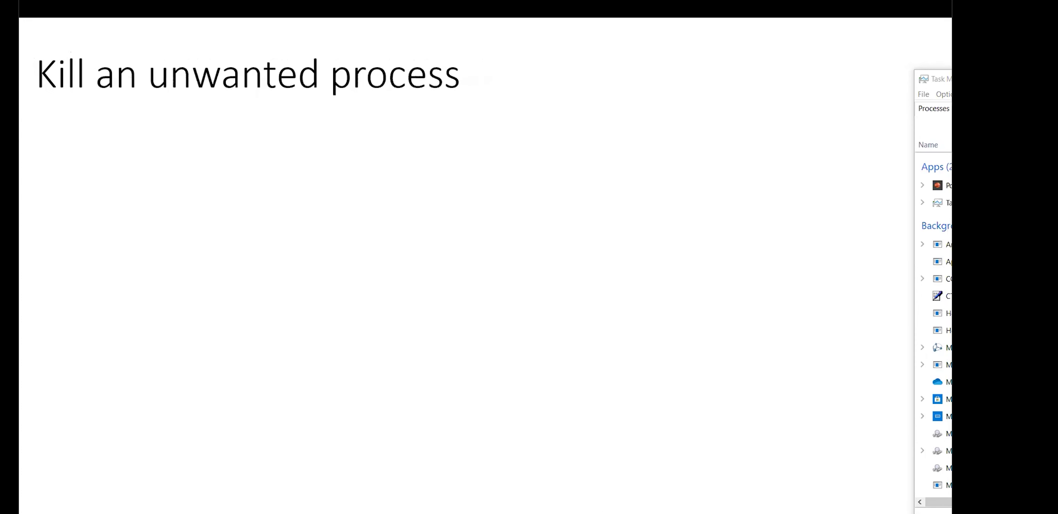
key("Left")
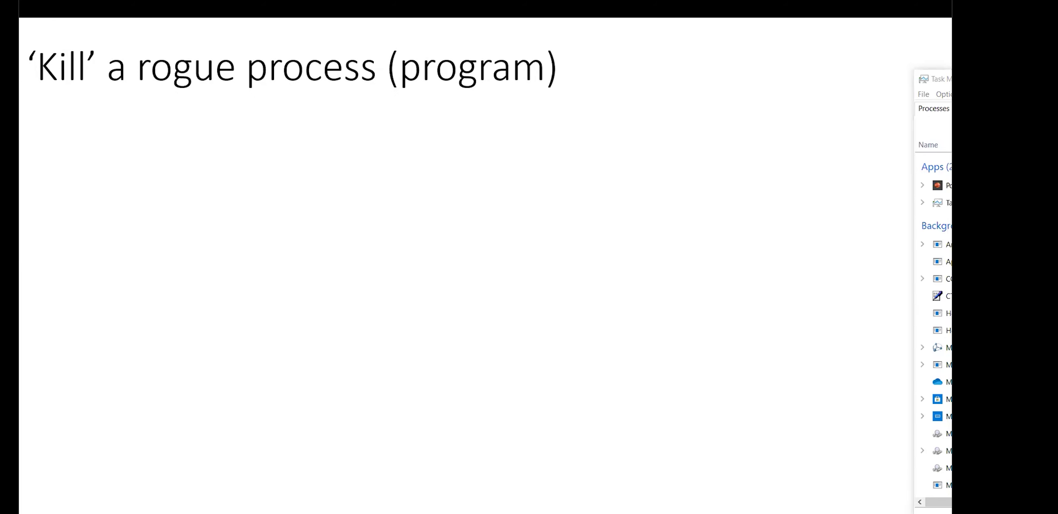
- Show the desktop and launch the Thang program from its shortcut
key("super+d")
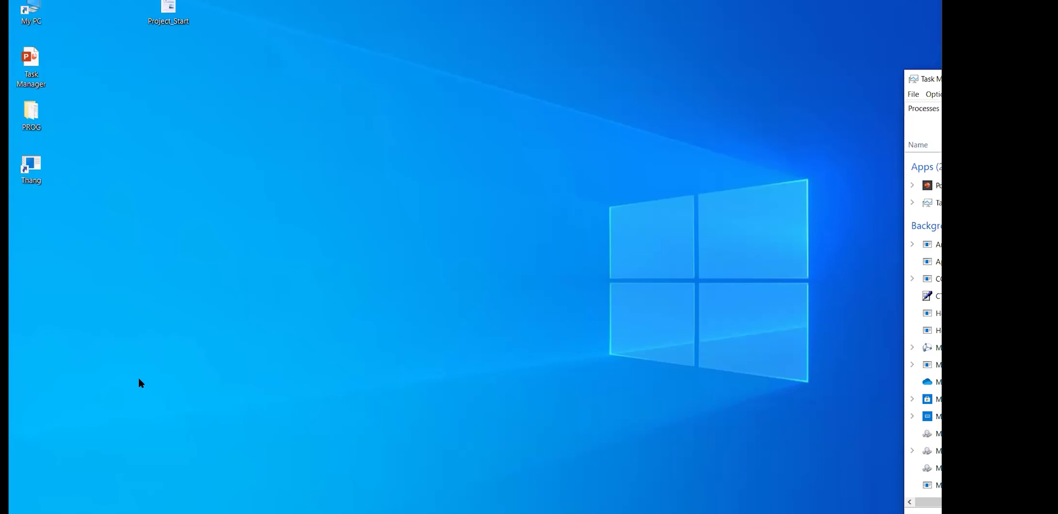
left_click(24, 170)
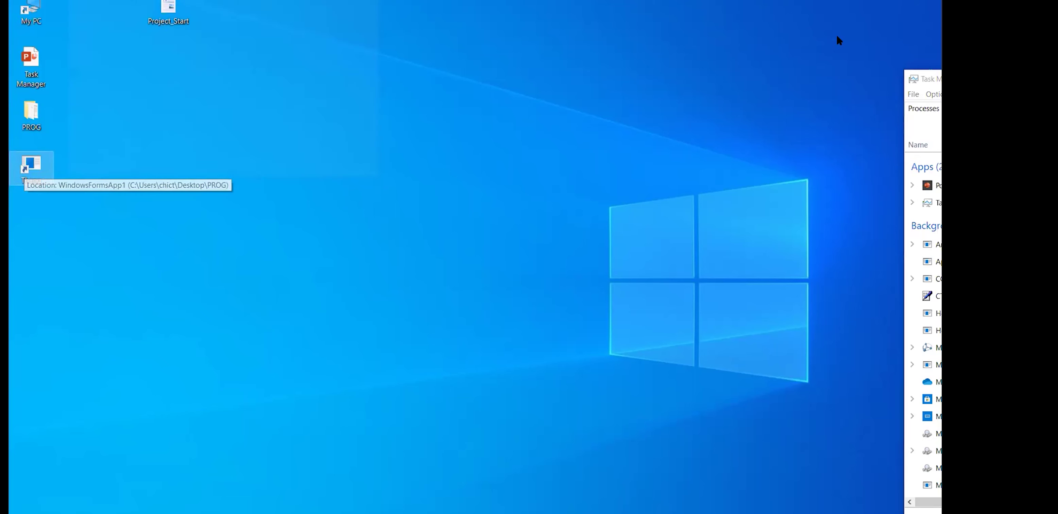
- Place Task Manager beside the Thang window, check the memory performance graph, and return to the process list
left_click(910, 75)
left_click(908, 82)
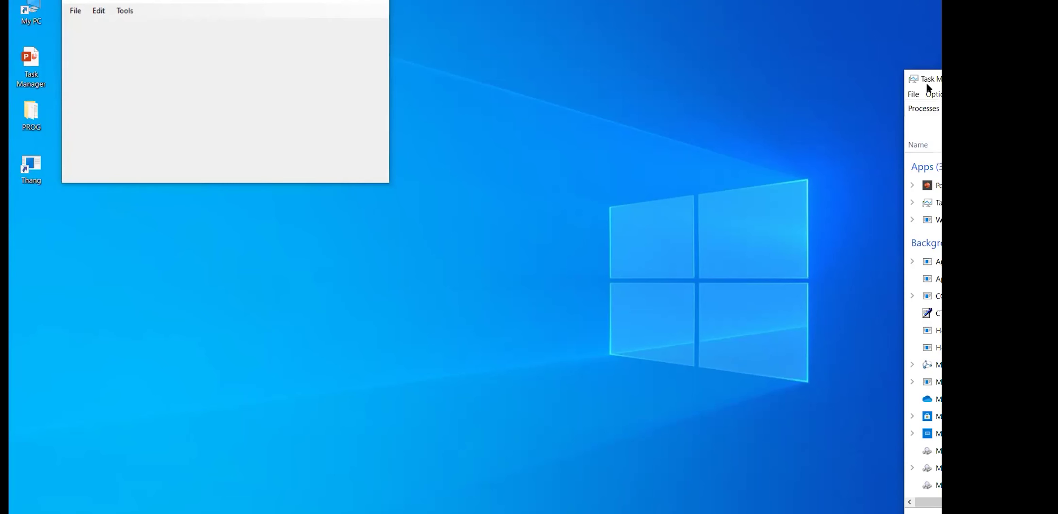
left_click_drag(925, 82, 471, 17)
left_click(510, 49)
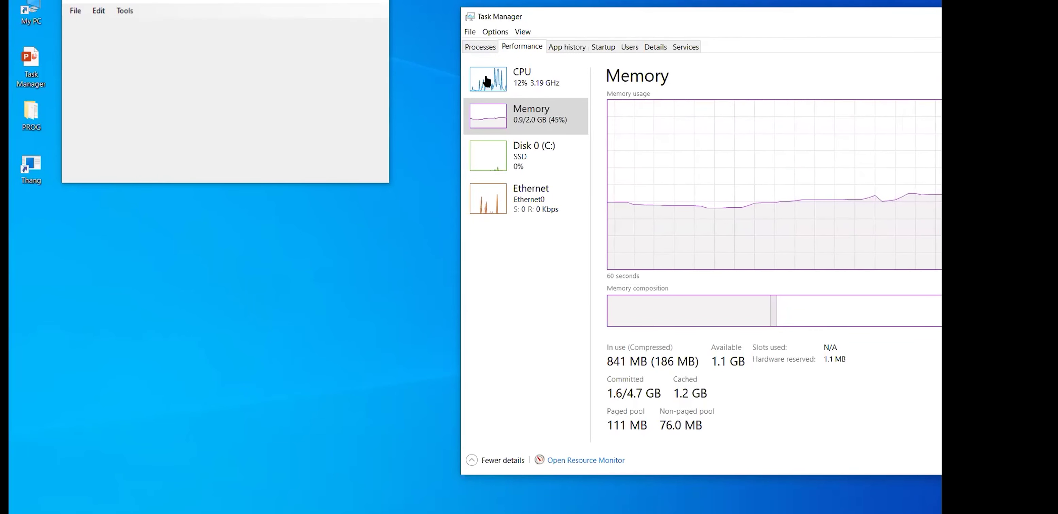
left_click(477, 47)
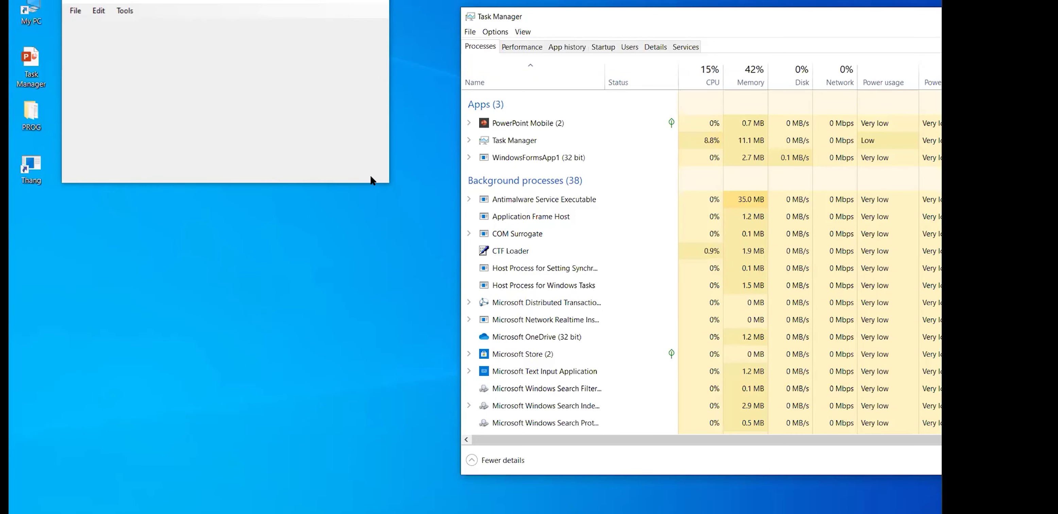
- End the WindowsFormsApp1 (32 bit) task from the process list
right_click(515, 160)
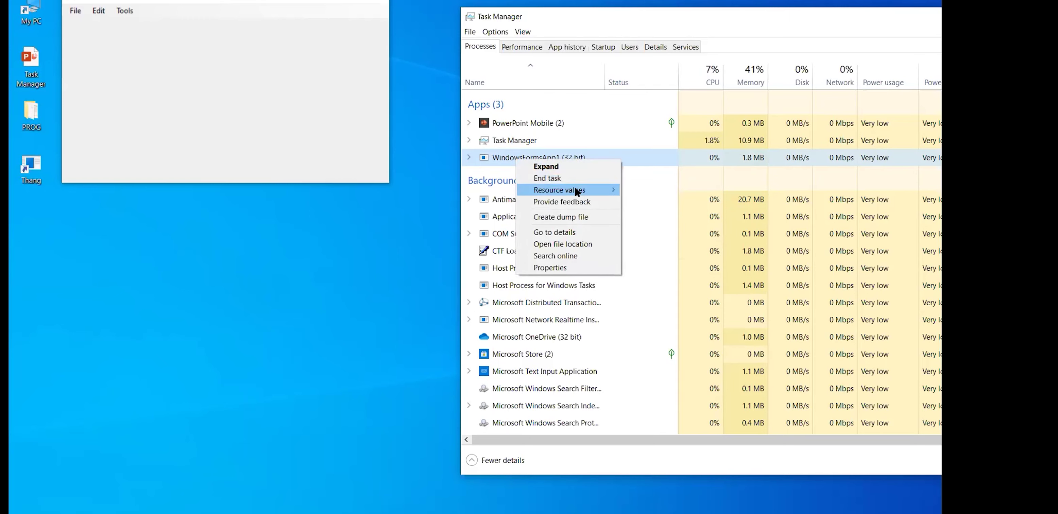
mouse_move(575, 189)
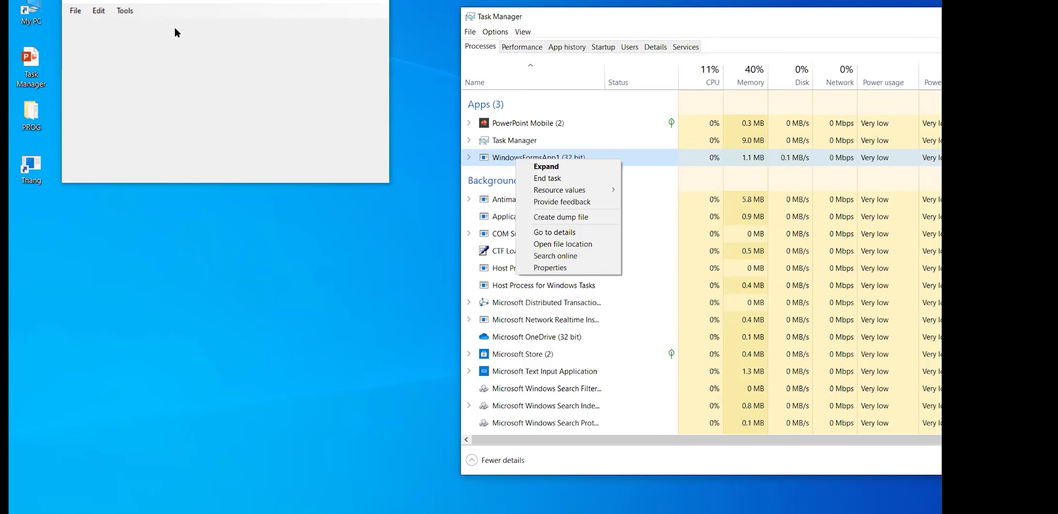
left_click(567, 178)
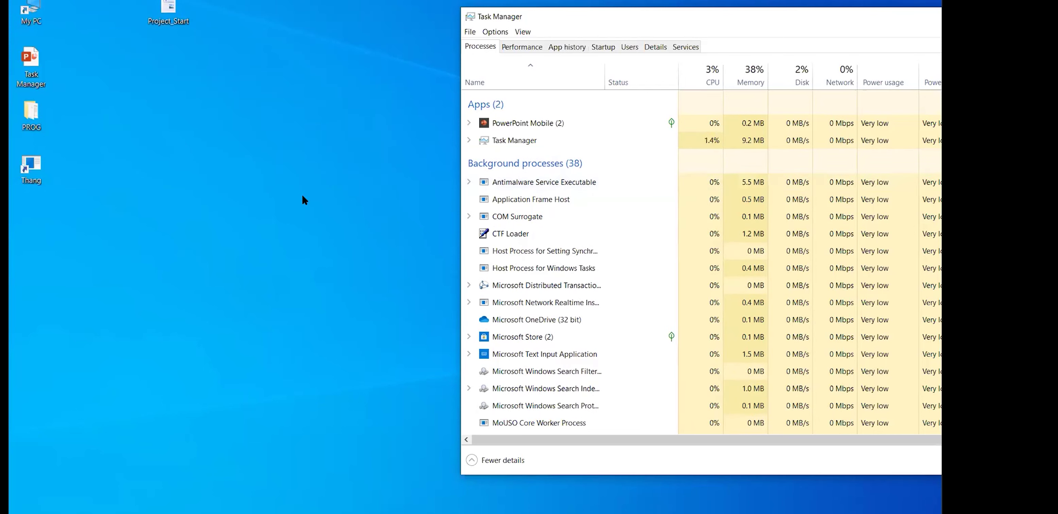
- Relaunch the Thang program and close its window normally
double_click(35, 163)
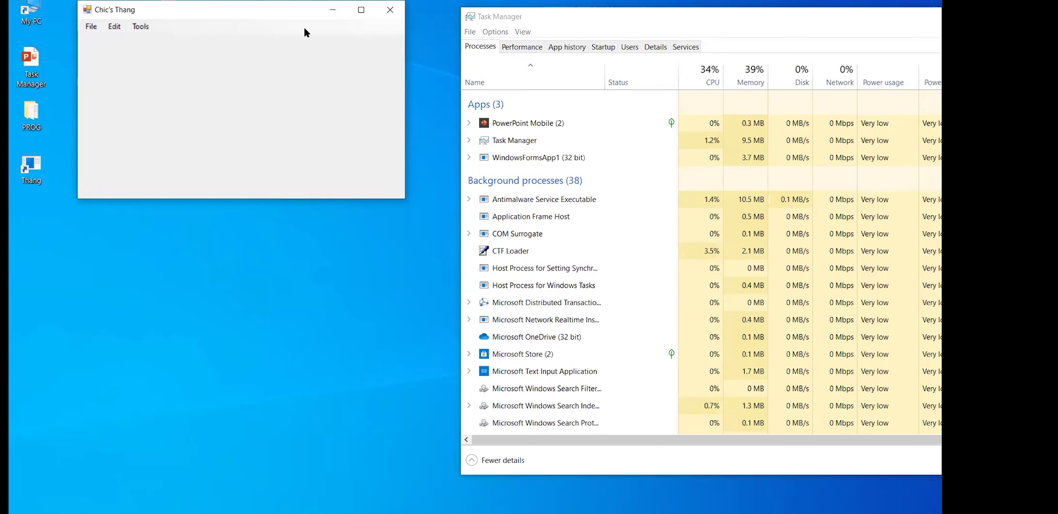
left_click(390, 9)
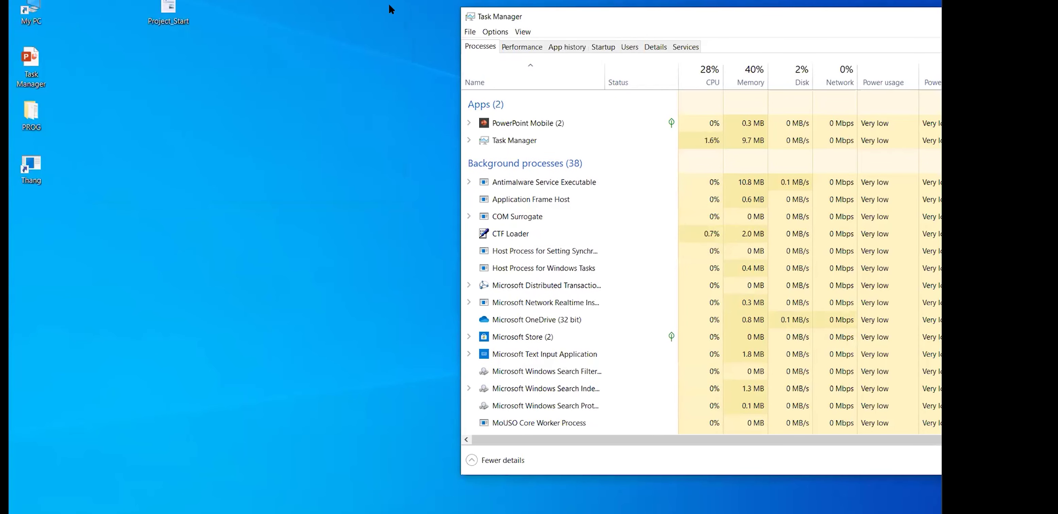
- Launch the Thang program again and open its Dodgy Timer tool
double_click(26, 168)
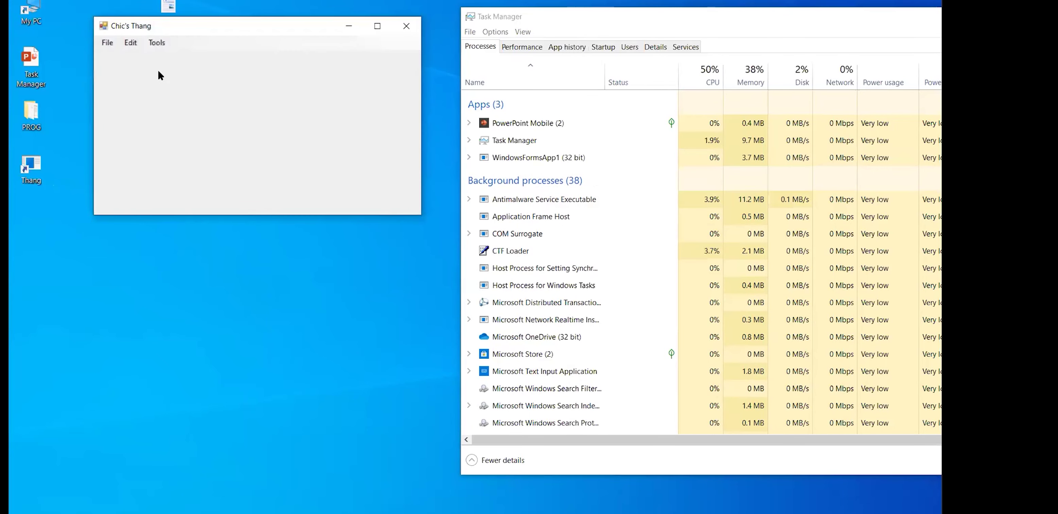
left_click(157, 40)
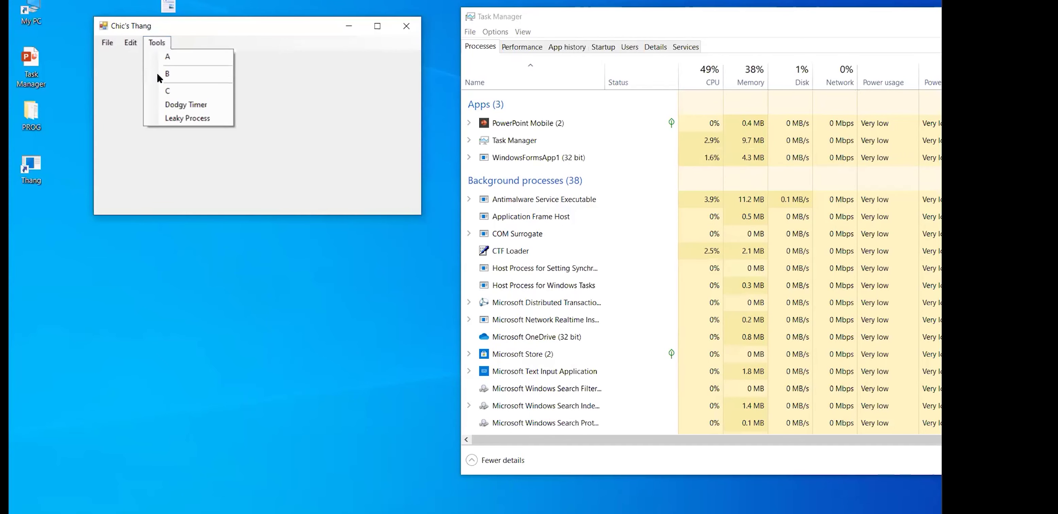
left_click(184, 106)
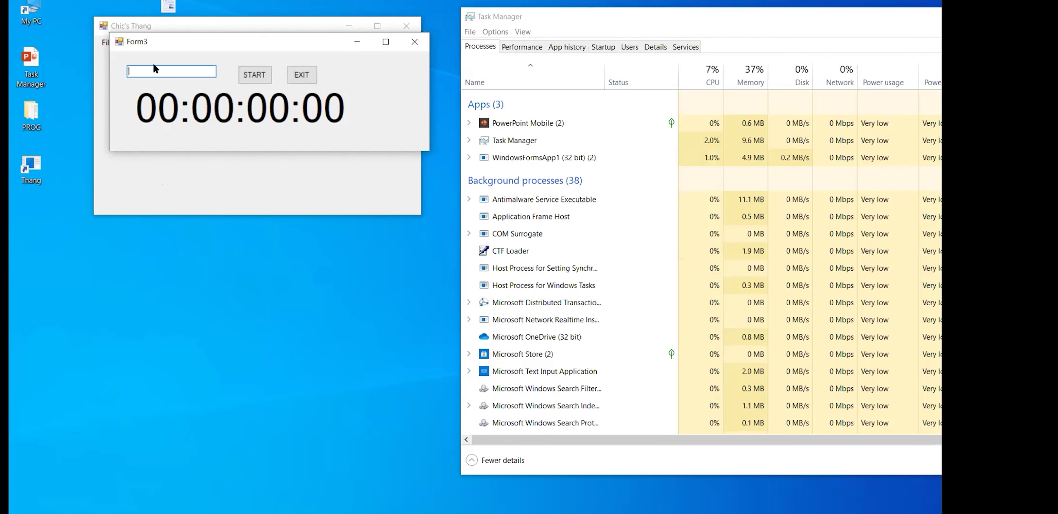
- Run the Form3 timer with a value of 5, and run it again with a value of 1000000
type("5")
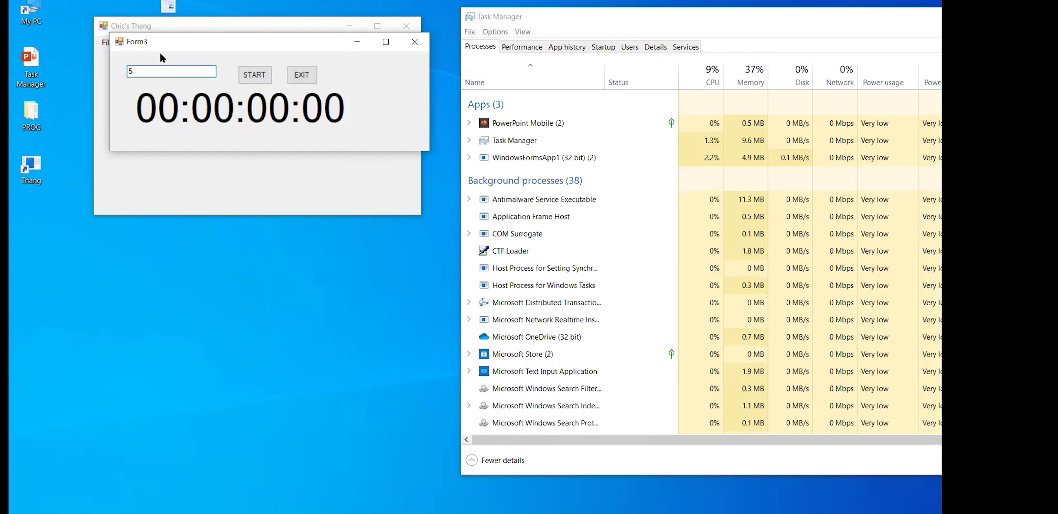
left_click(252, 74)
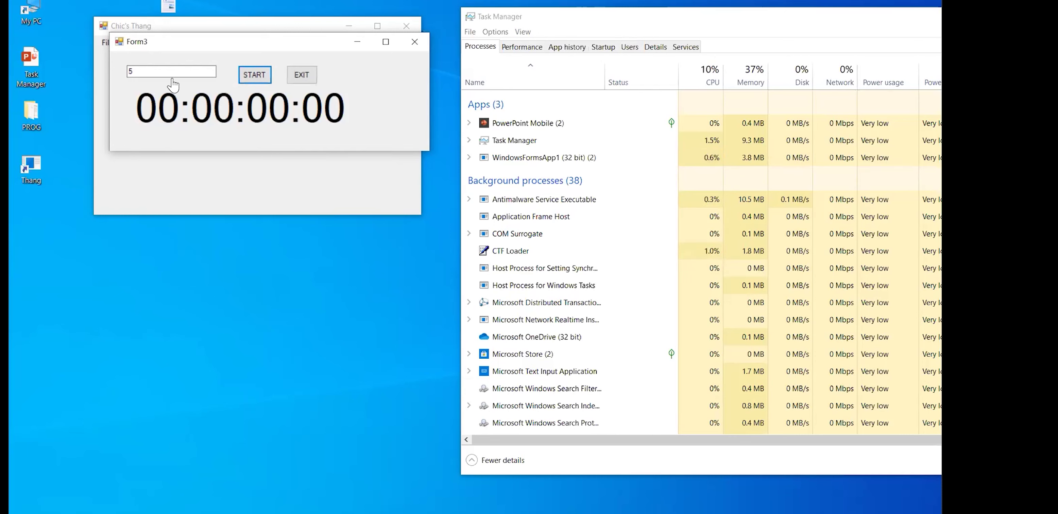
left_click_drag(163, 73, 114, 73)
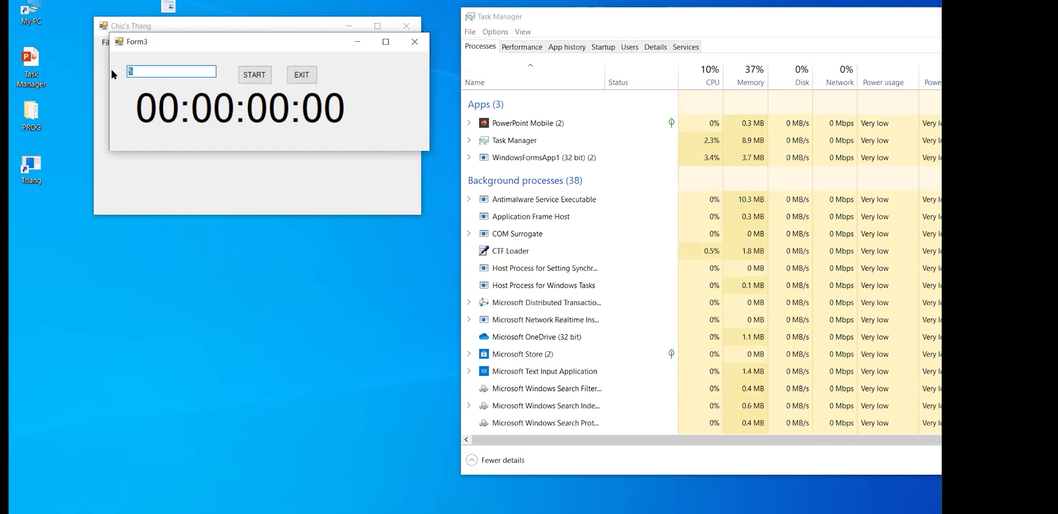
type("1000")
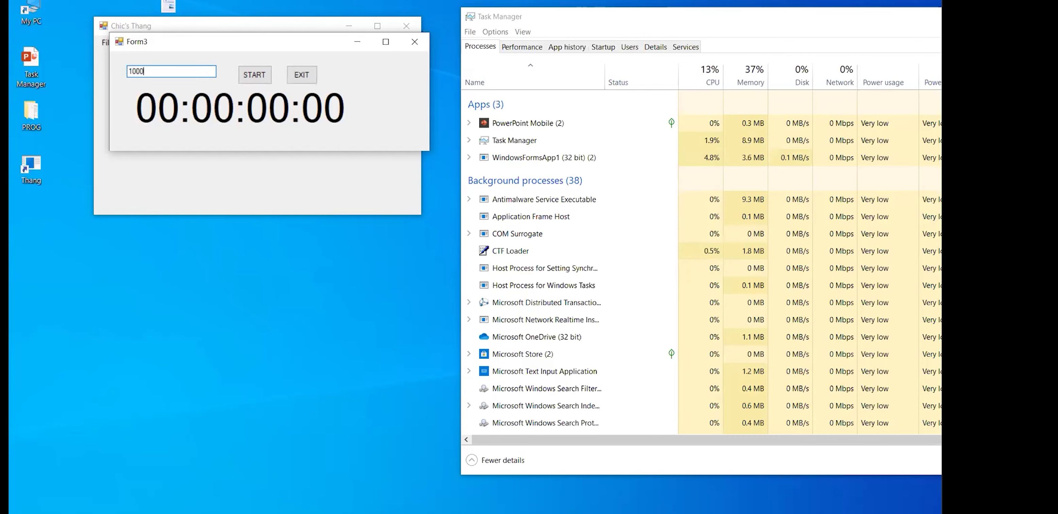
type("000")
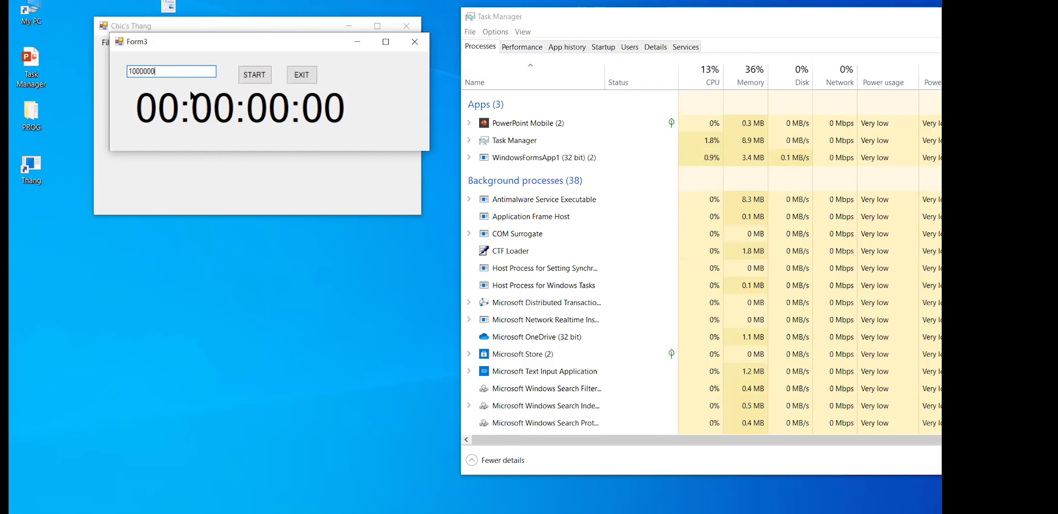
left_click(251, 75)
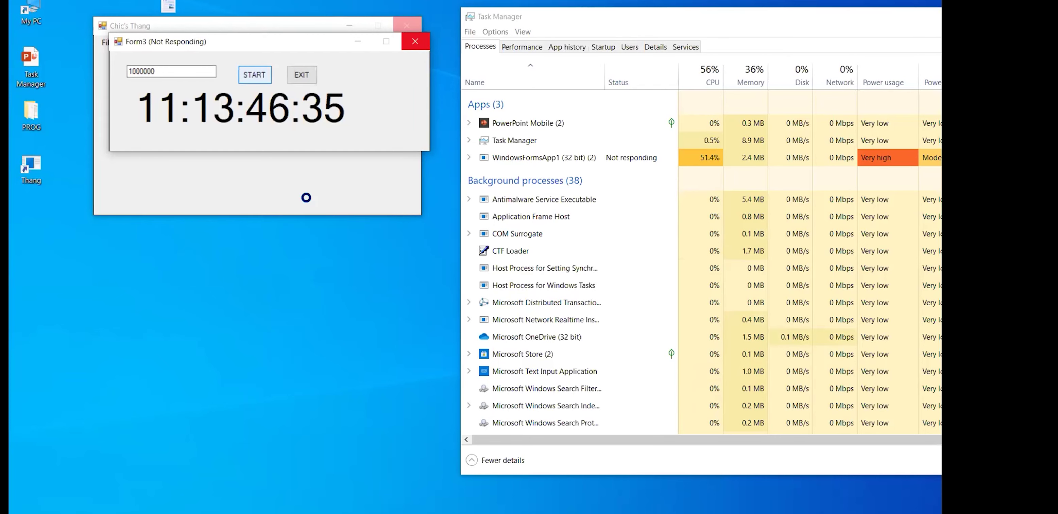
left_click(244, 118)
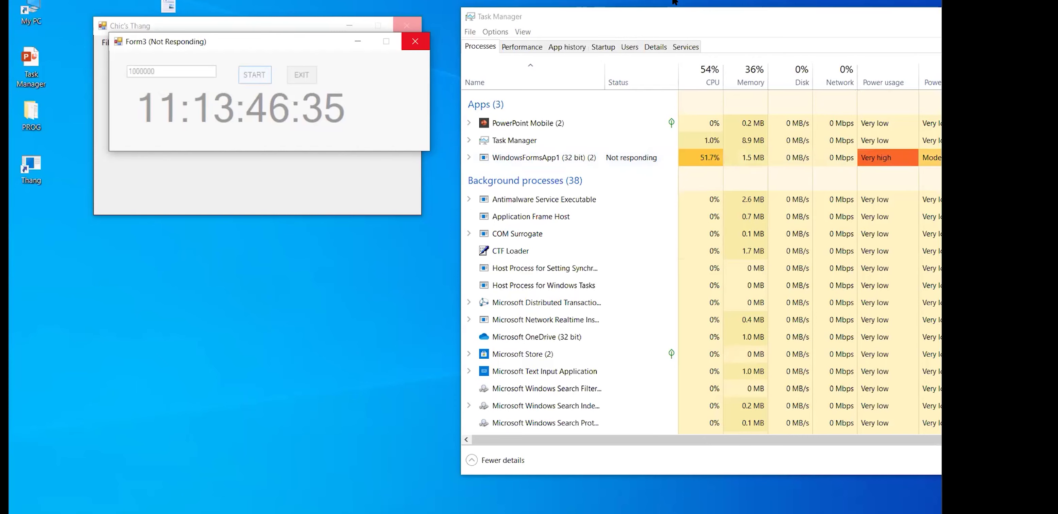
- End the unresponsive WindowsFormsApp1 (32 bit) task from the process list
right_click(556, 158)
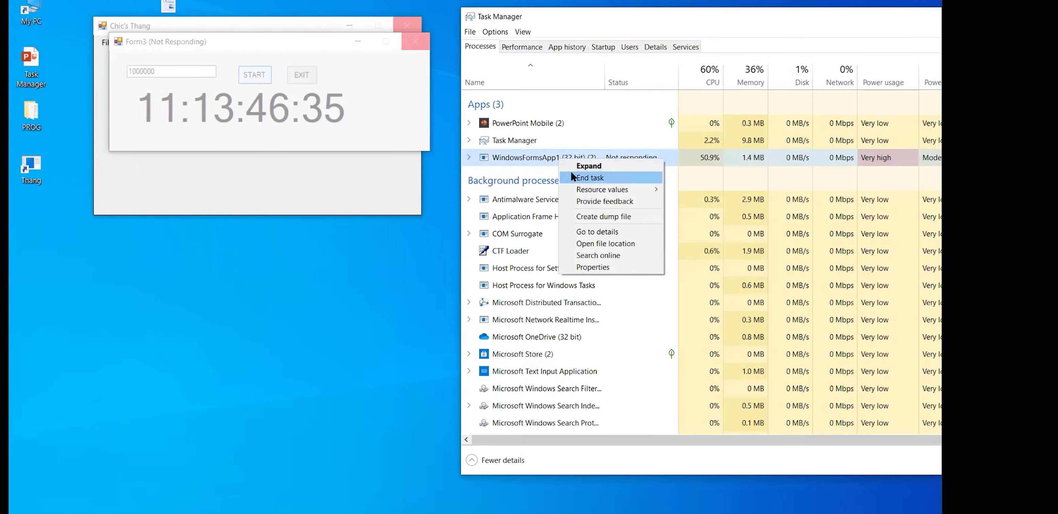
left_click(571, 174)
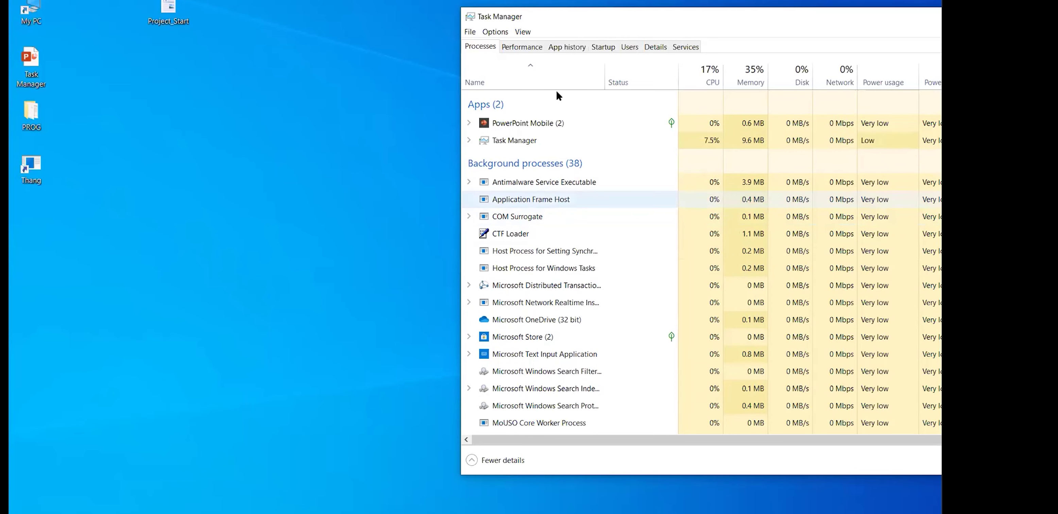
- Bring the whole Task Manager window into view and look through its apps, background processes and Windows processes
left_click_drag(562, 16, 491, 20)
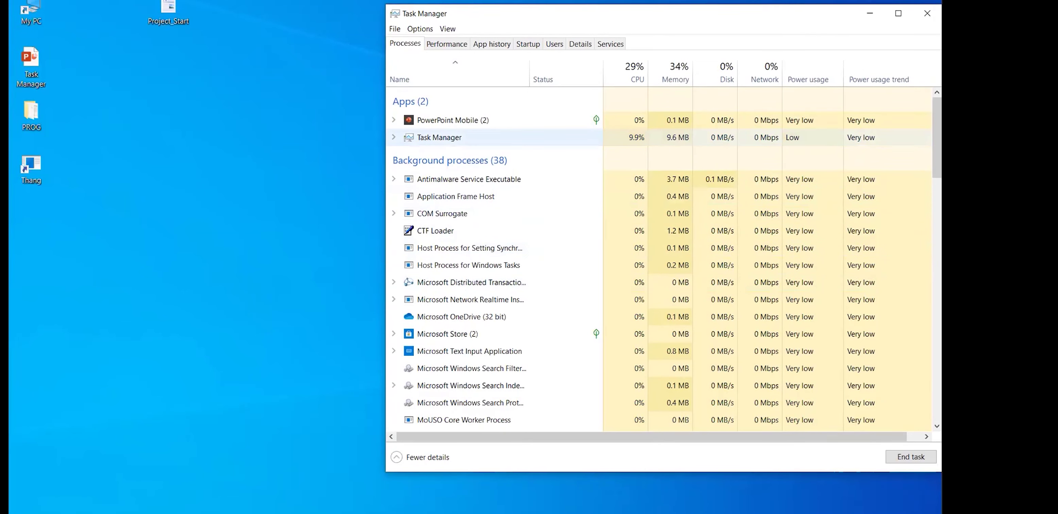
left_click_drag(933, 174, 940, 329)
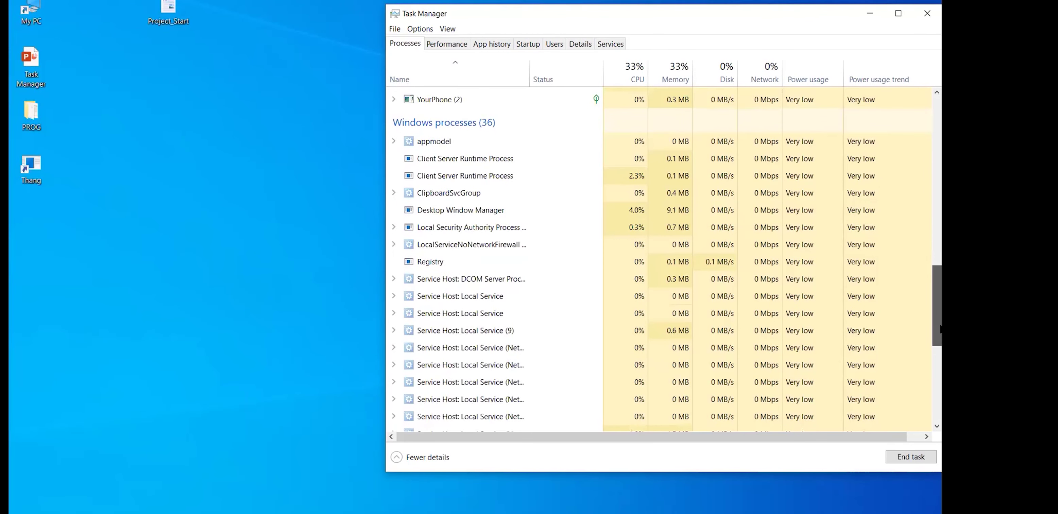
left_click_drag(940, 329, 939, 407)
scroll(919, 313, "up", 12)
scroll(898, 203, "up", 5)
scroll(897, 222, "down", 3)
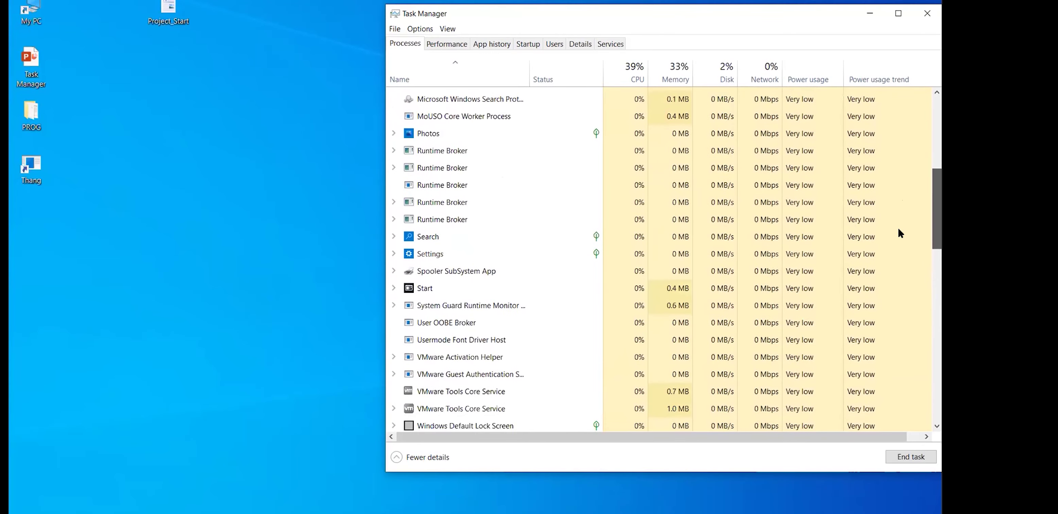
scroll(895, 194, "up", 7)
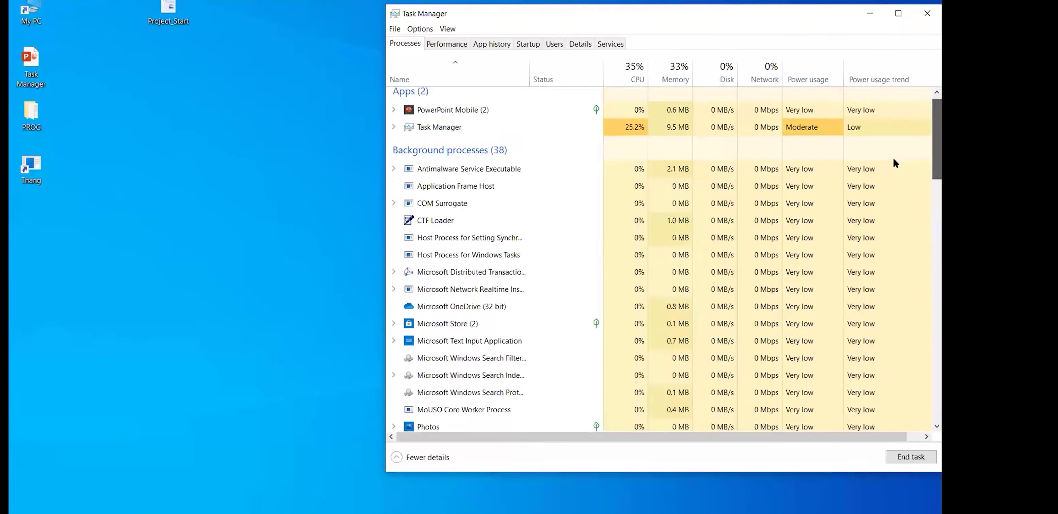
- Find the YourPhone process among the background processes and end its task
scroll(898, 183, "down", 5)
scroll(900, 219, "down", 3)
scroll(904, 257, "down", 2)
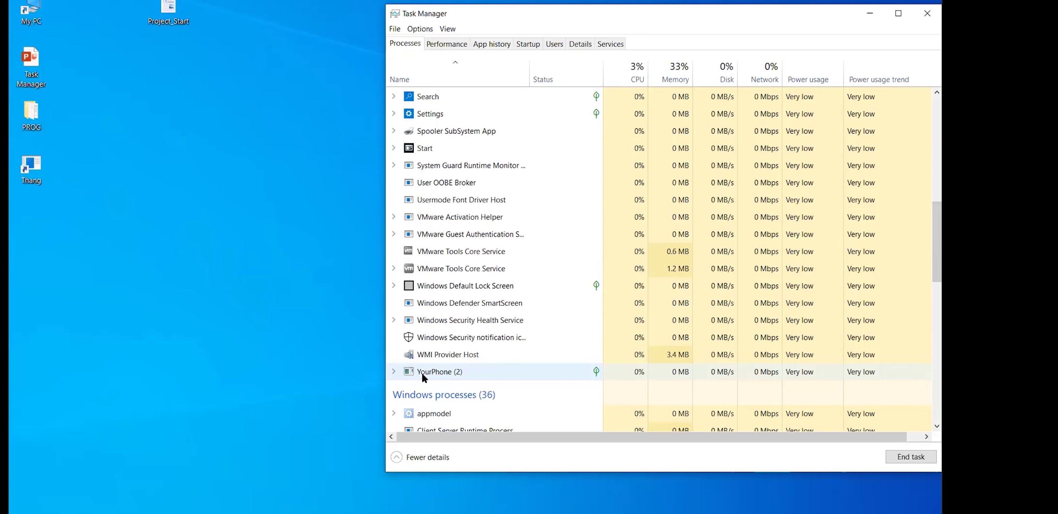
scroll(421, 372, "down", 1)
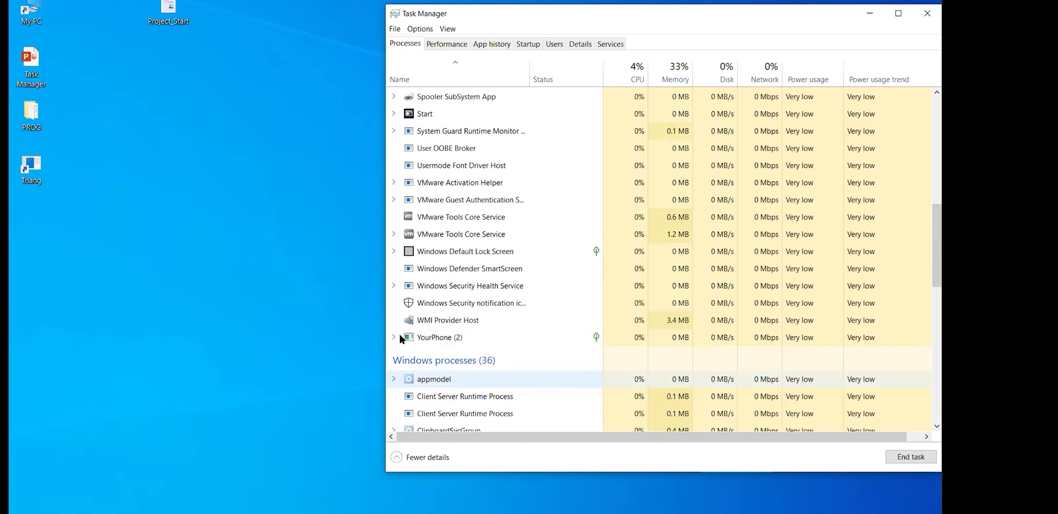
right_click(426, 339)
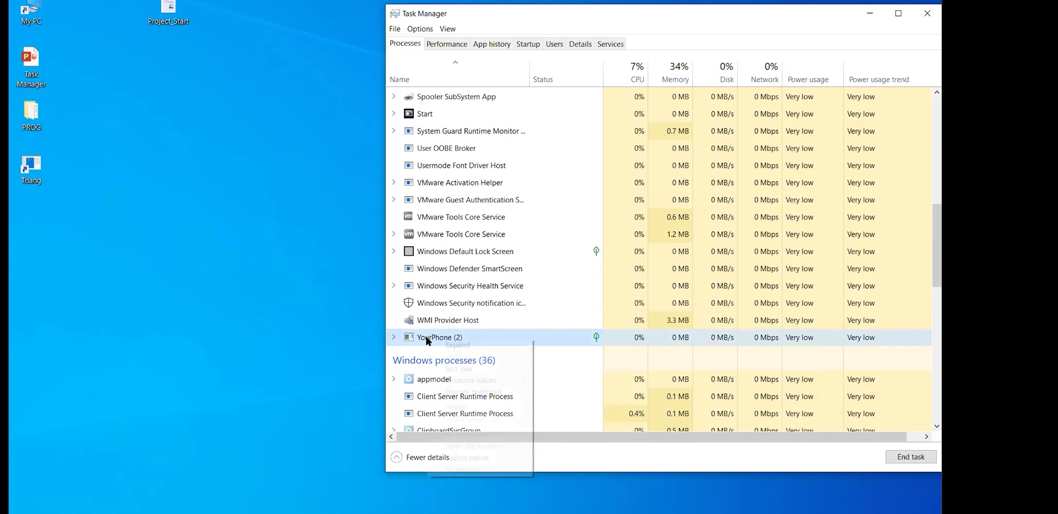
left_click(441, 364)
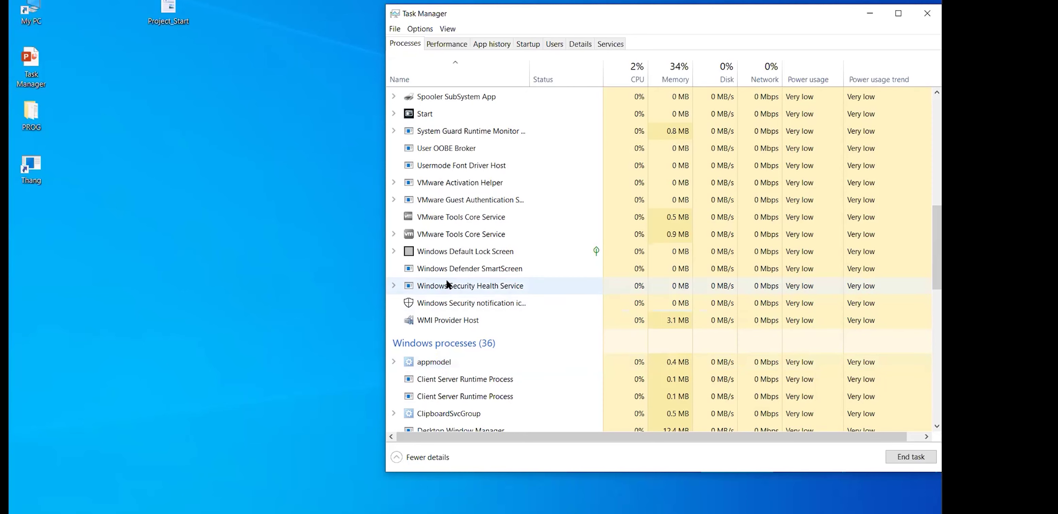
scroll(466, 248, "up", 2)
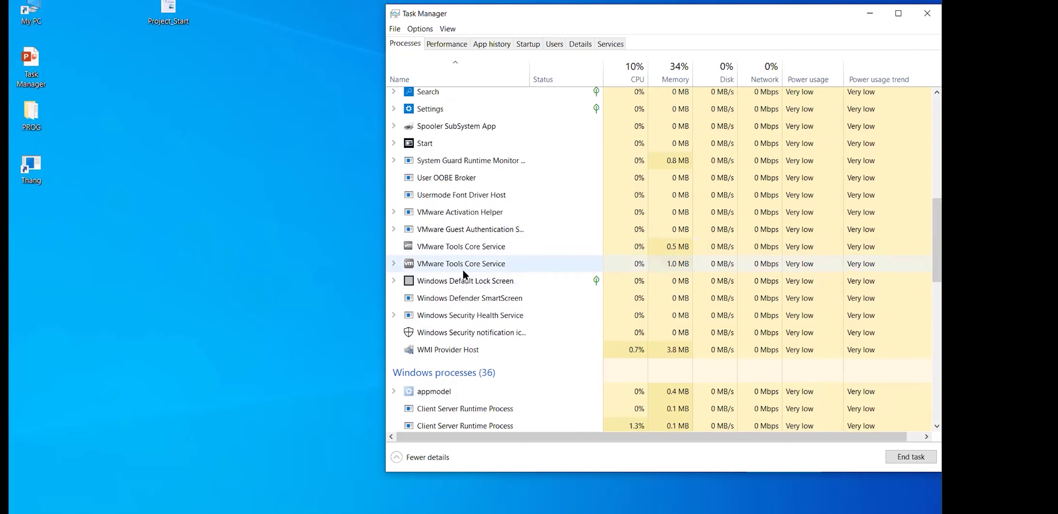
scroll(467, 282, "up", 4)
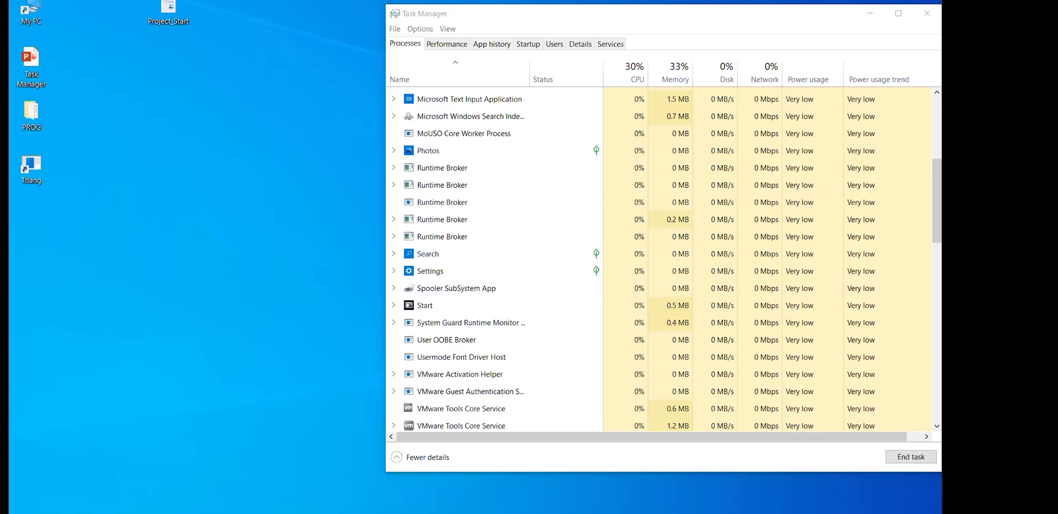
- Switch to the PowerPoint slideshow, move Task Manager aside, and advance to the "Monitor Usages" slide
key("alt+Tab")
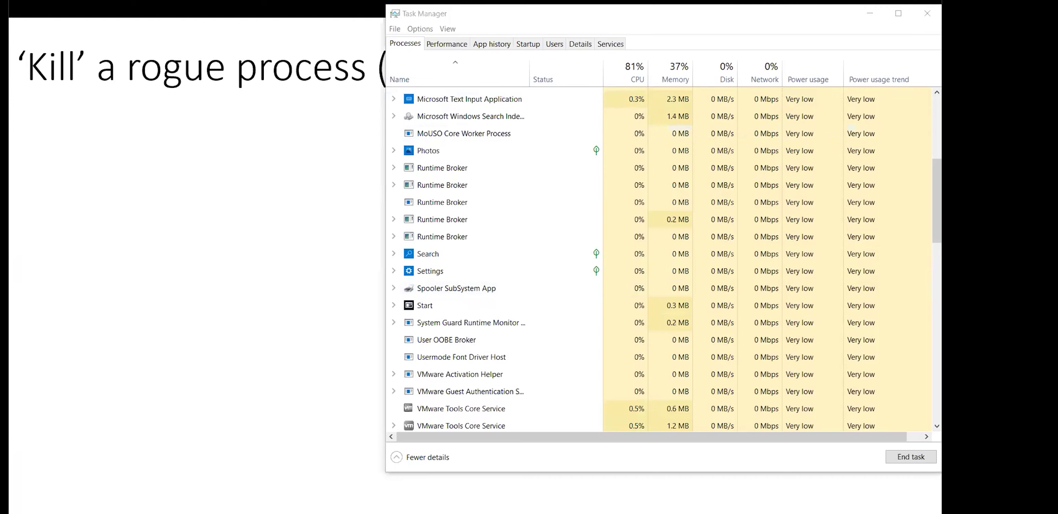
left_click_drag(449, 17, 940, 93)
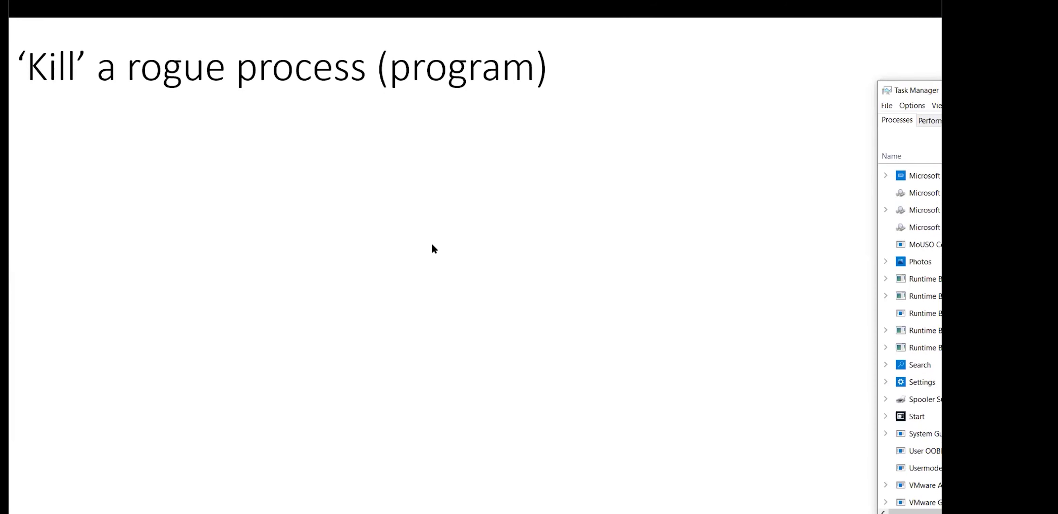
left_click(411, 236)
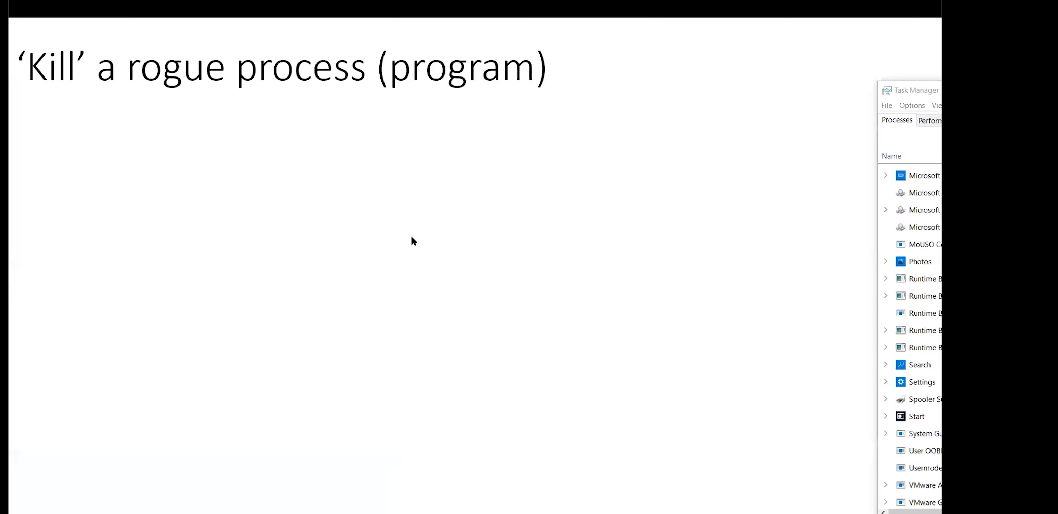
left_click(411, 237)
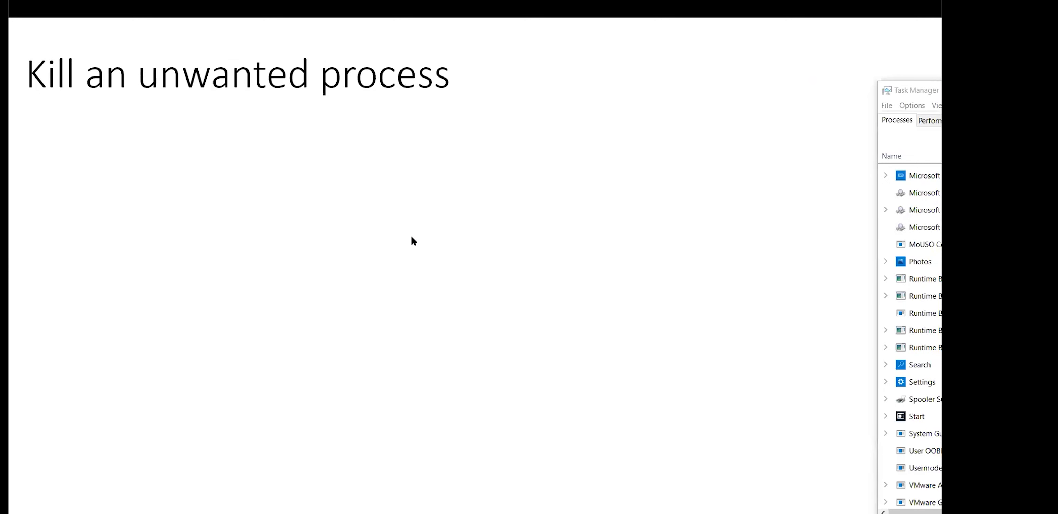
left_click(411, 237)
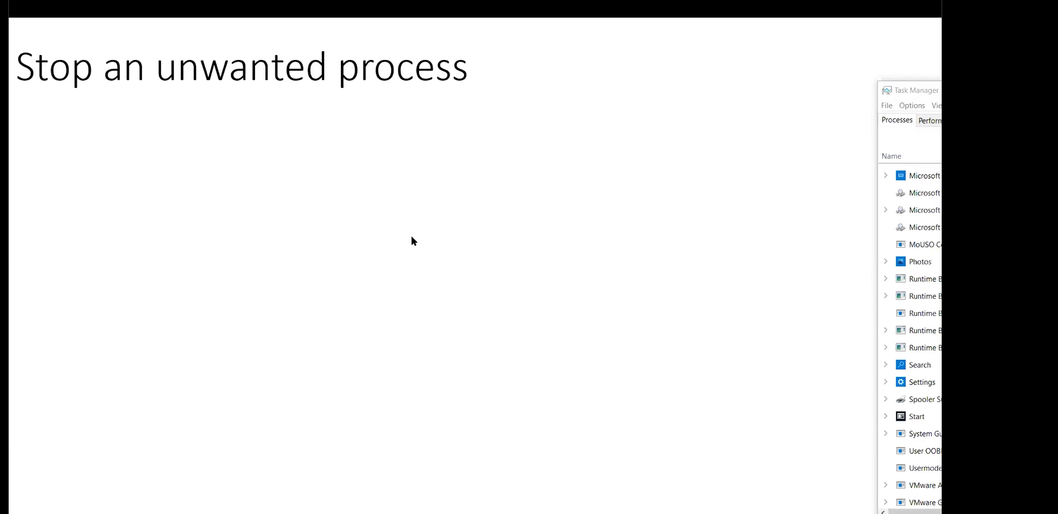
left_click(412, 237)
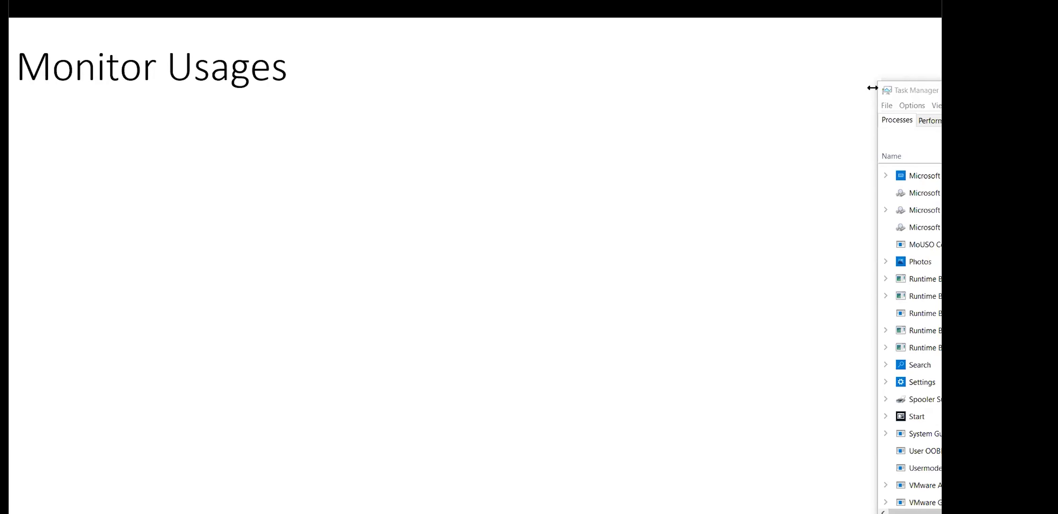
- Move Task Manager back into view beside the slide title and display its CPU performance graph
left_click_drag(901, 86, 512, 55)
left_click_drag(345, 56, 312, 55)
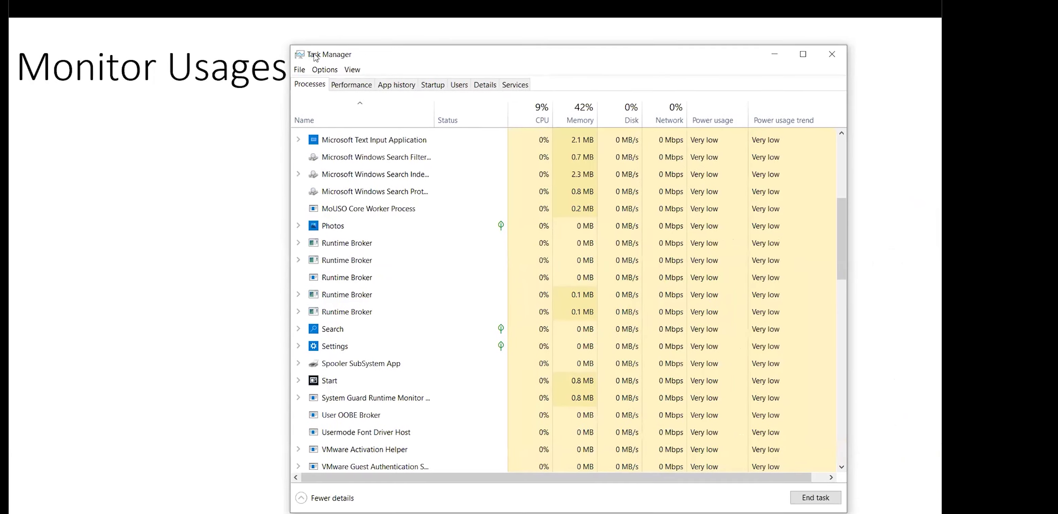
left_click(348, 85)
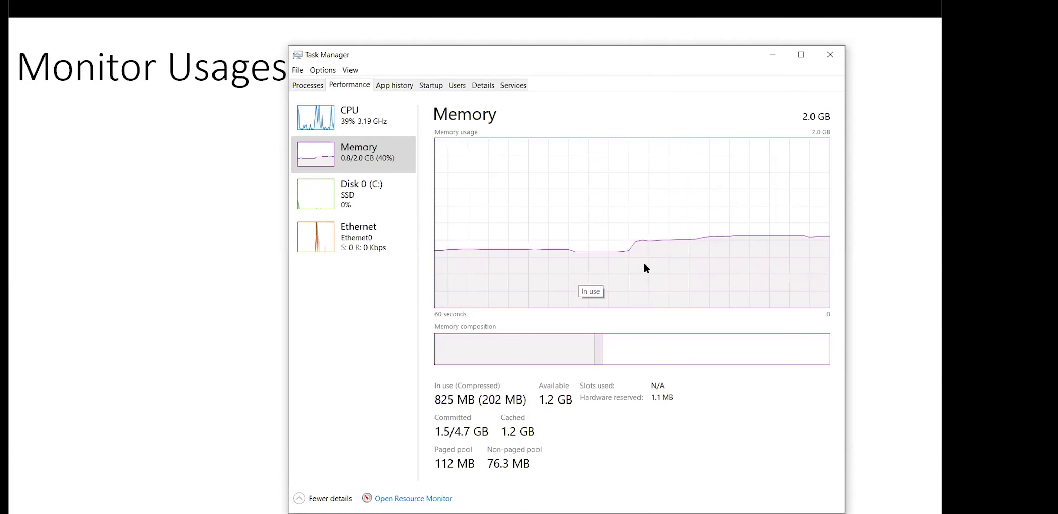
left_click(318, 124)
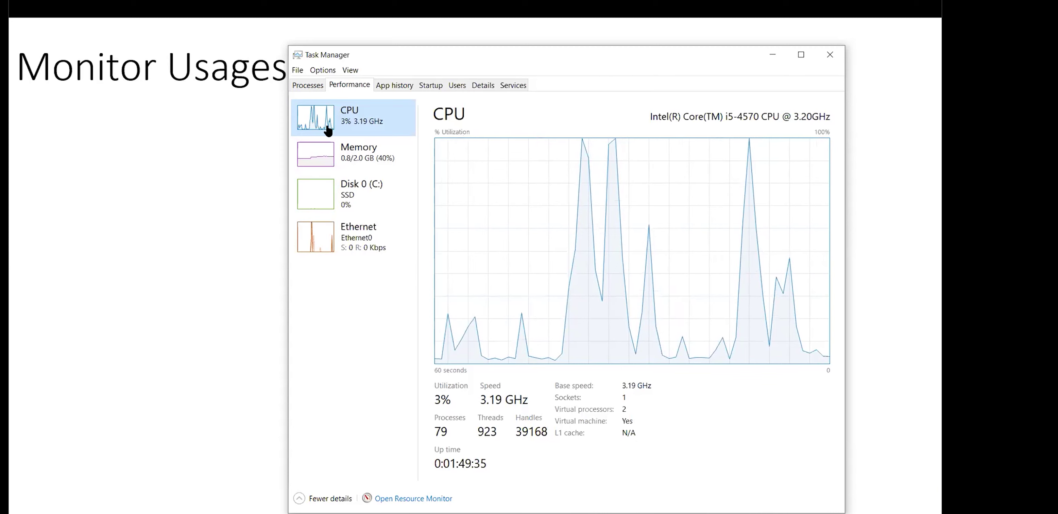
- Change the CPU graph to show logical processors
right_click(503, 191)
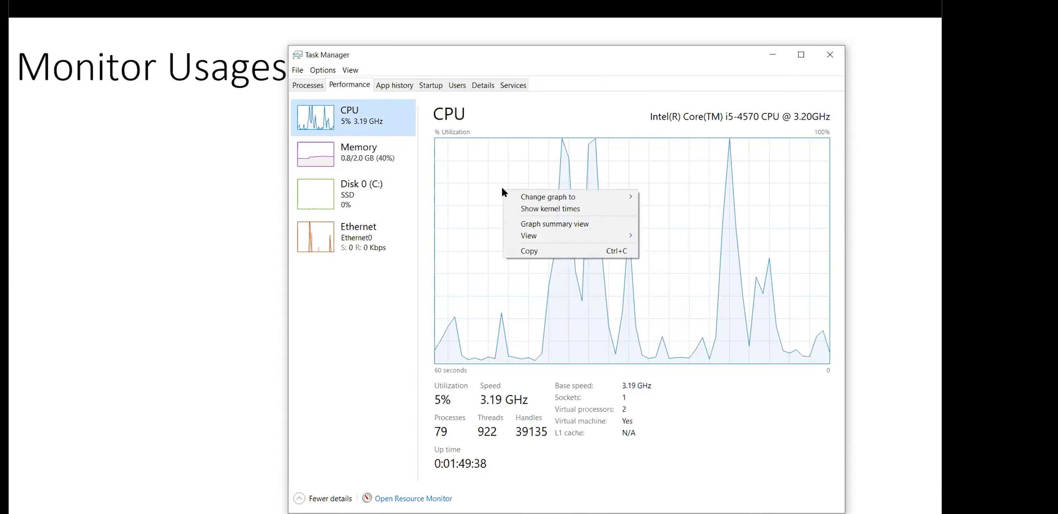
mouse_move(590, 196)
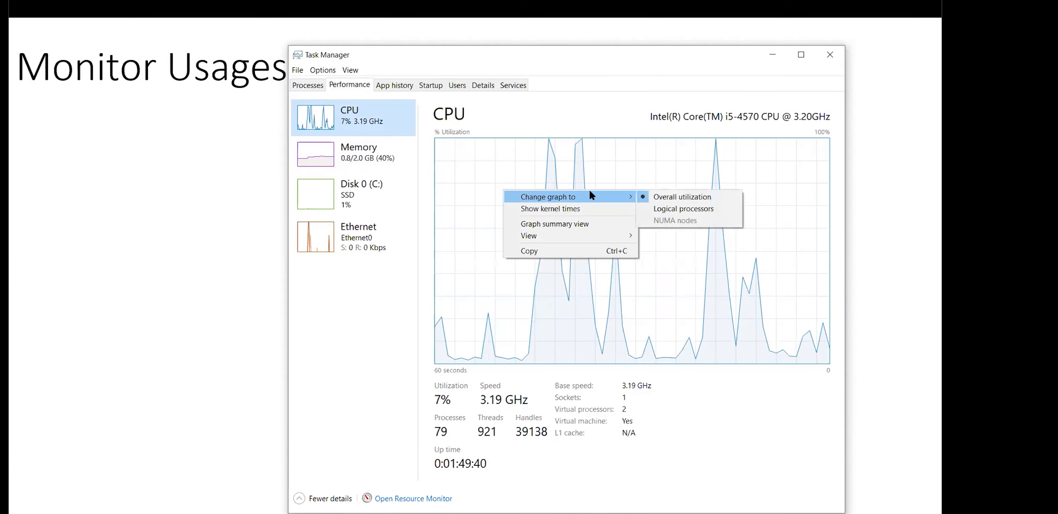
left_click(655, 208)
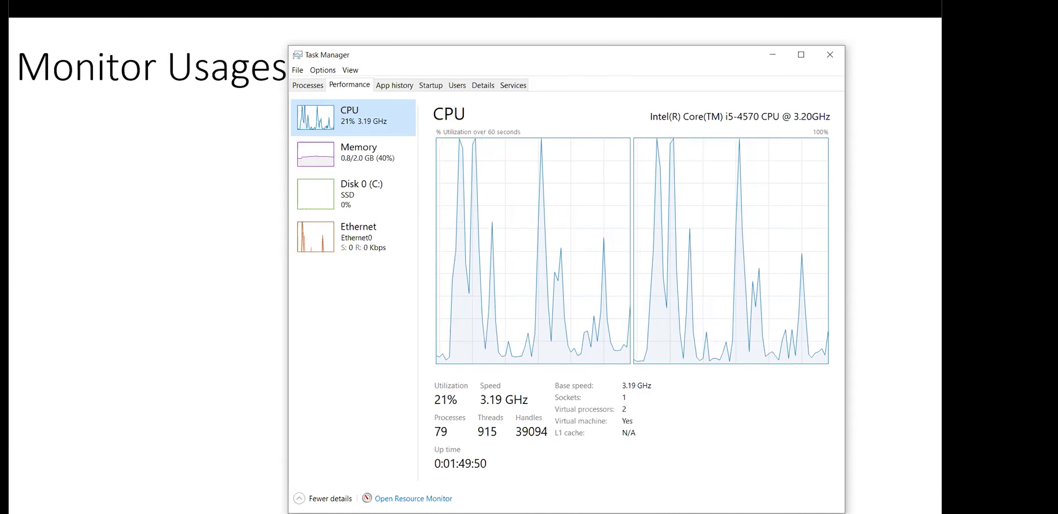
- Exit the slideshow to the desktop and launch the Thang program
key("alt+Tab")
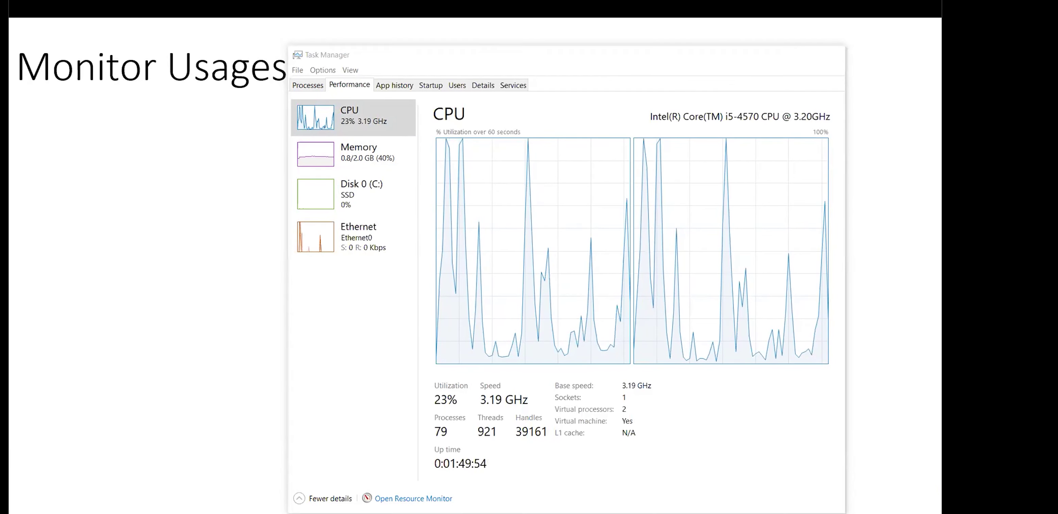
key("Escape")
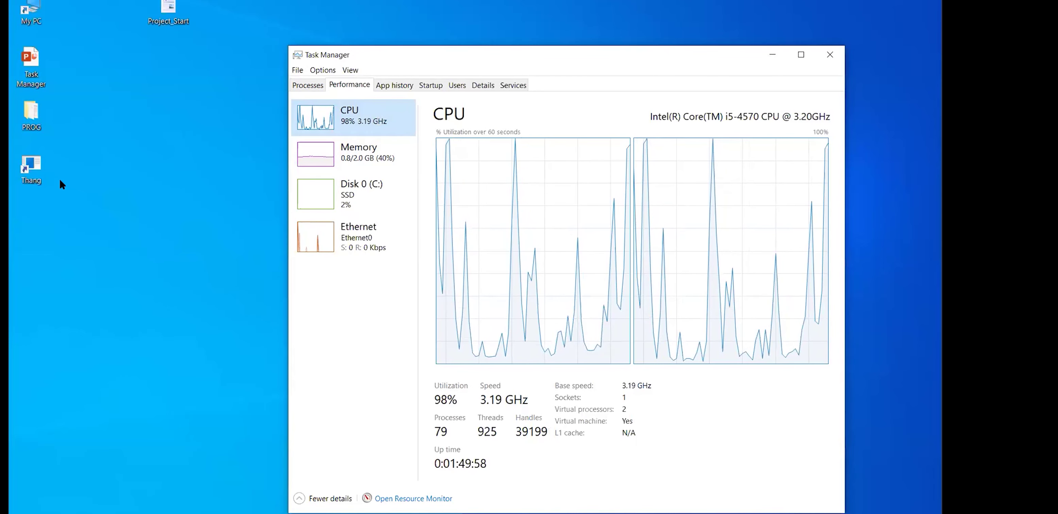
left_click(24, 167)
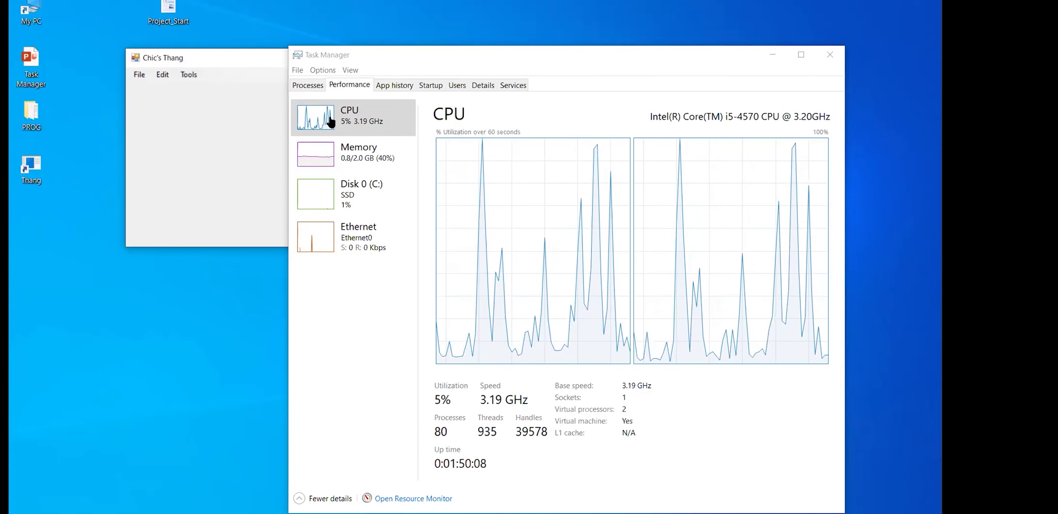
- Open the Dodgy Timer tool in Thang, enter 1000 as its value and start the timer
left_click(177, 76)
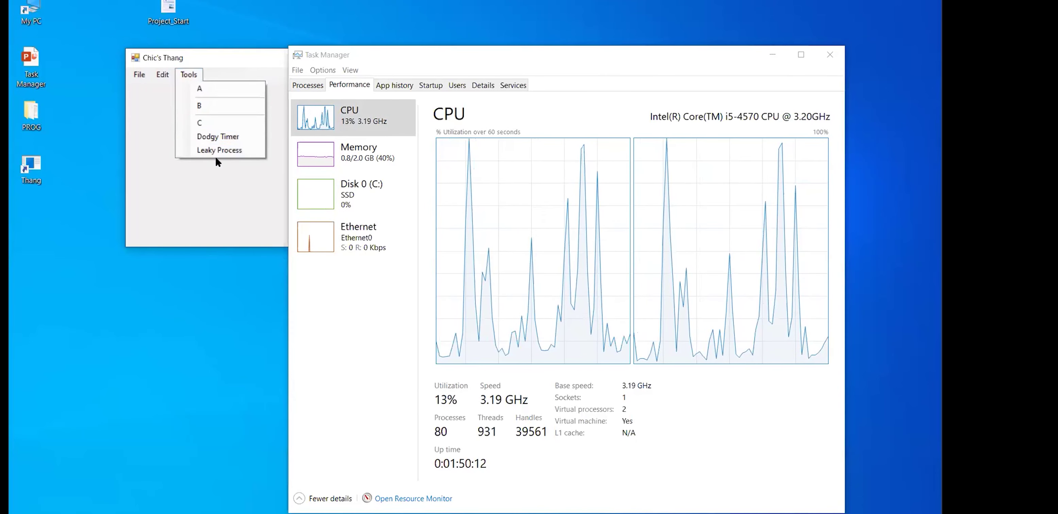
left_click(220, 136)
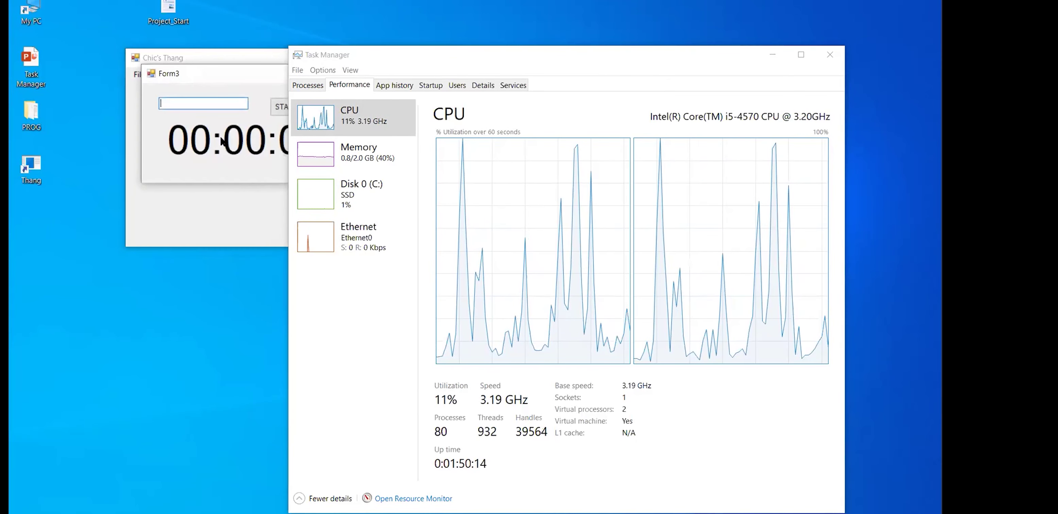
type("1000")
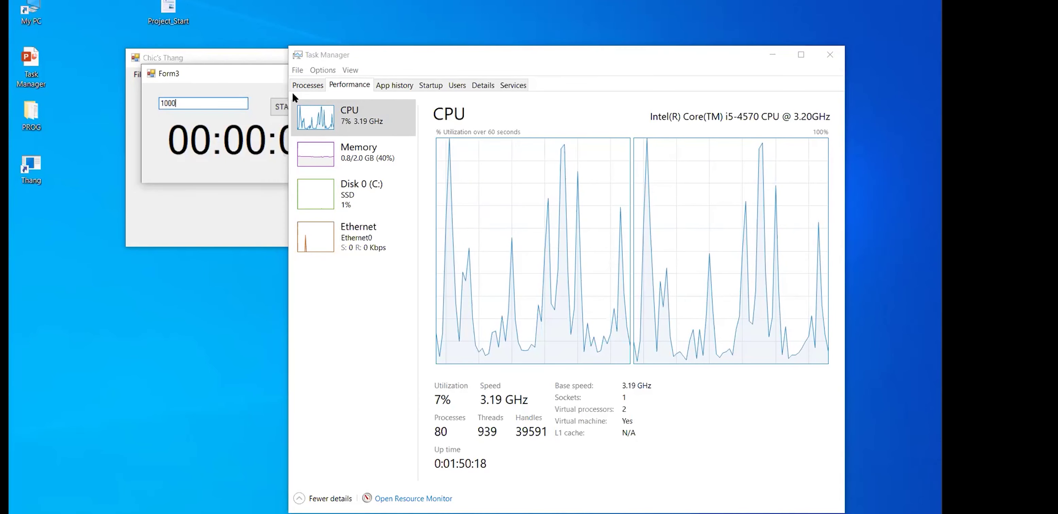
left_click(283, 105)
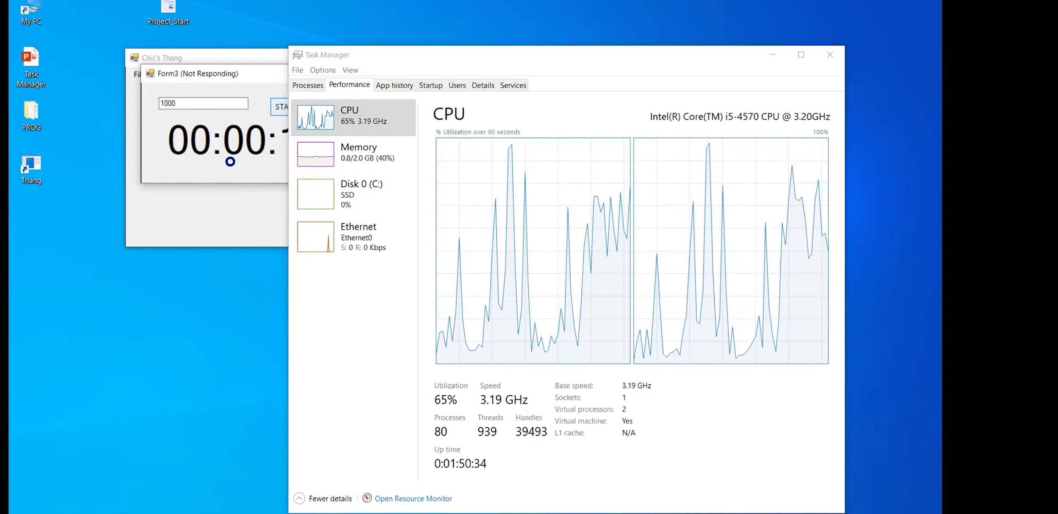
- Sort Task Manager's process list by highest CPU usage and end the unresponsive WindowsFormsApp1 task
left_click(308, 85)
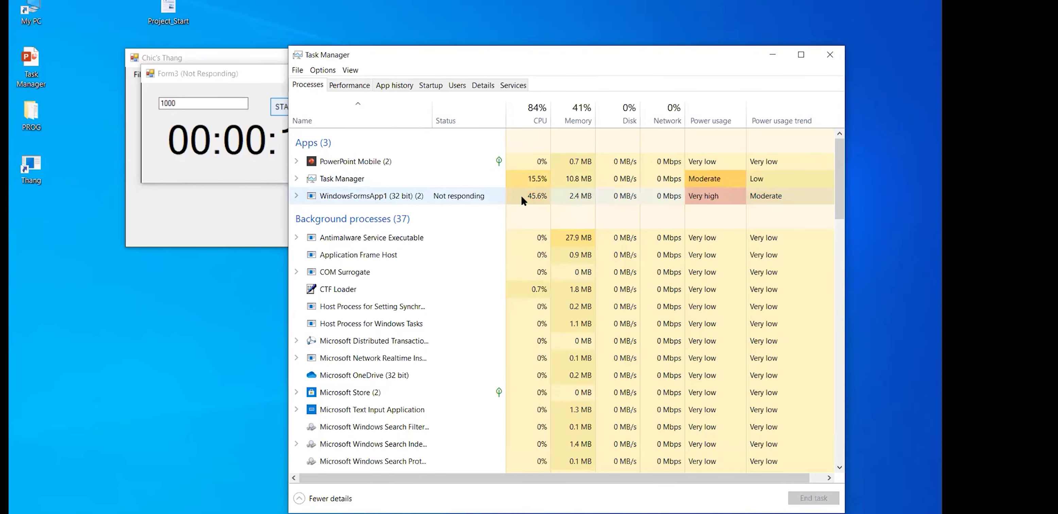
left_click(533, 107)
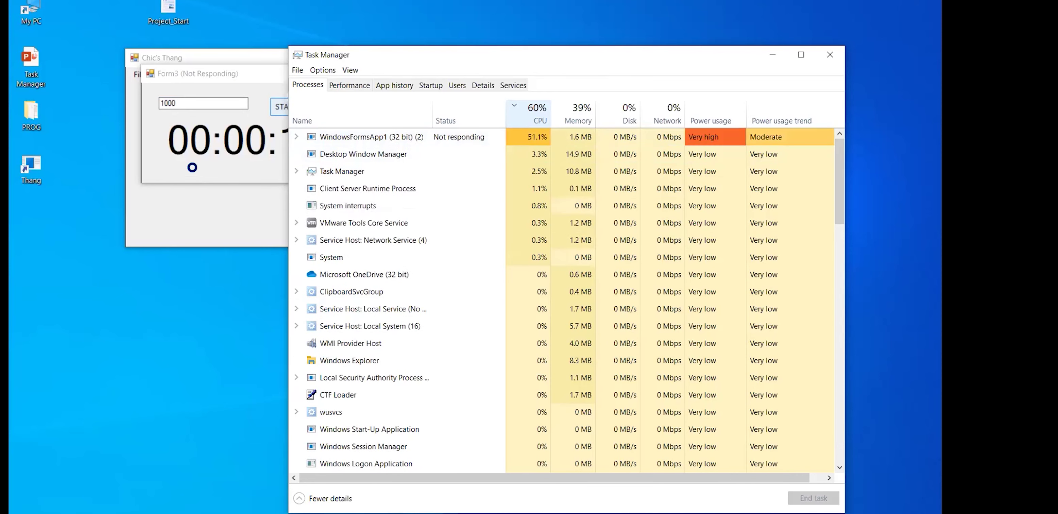
left_click(363, 137)
right_click(362, 138)
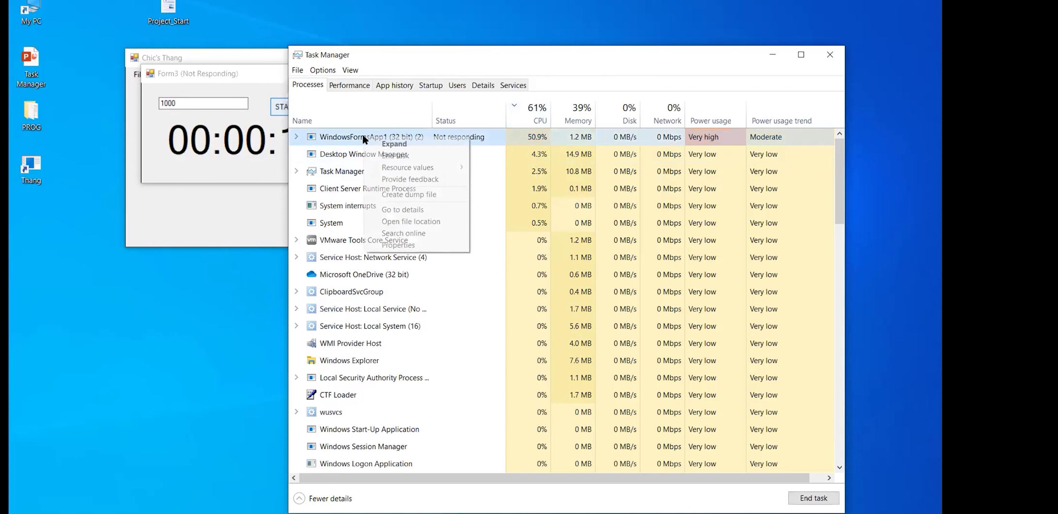
left_click(387, 150)
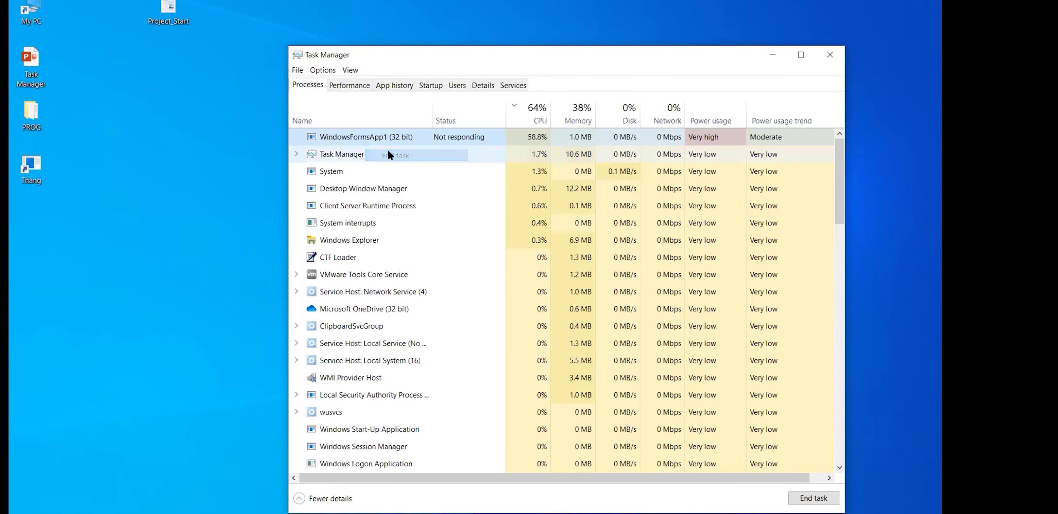
- Review the CPU and memory performance graphs, finishing on the CPU graph
left_click(347, 85)
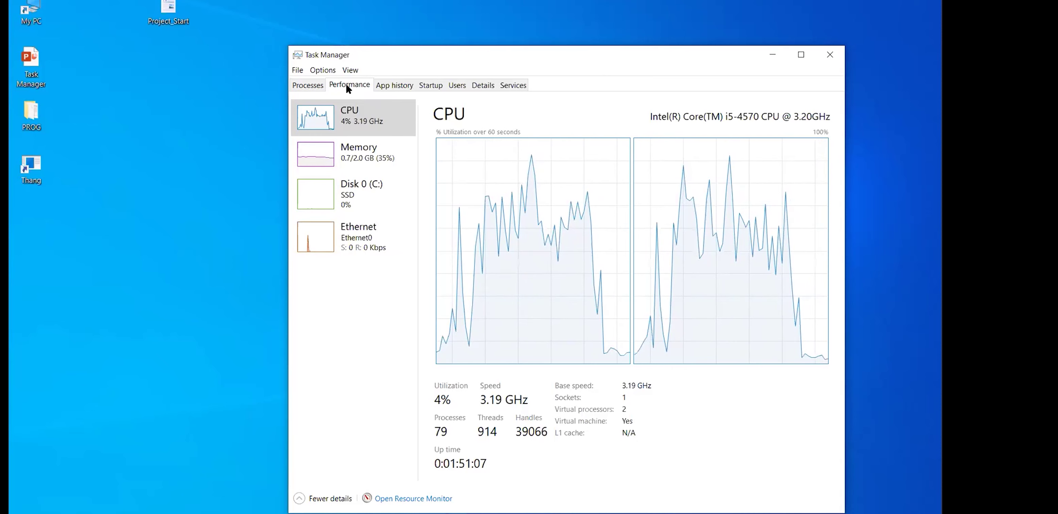
left_click(316, 158)
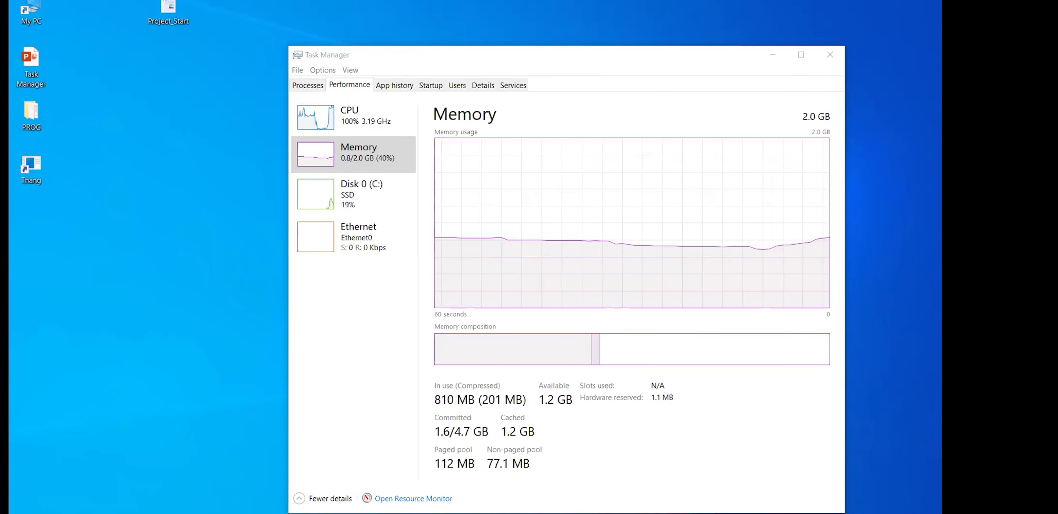
left_click(318, 130)
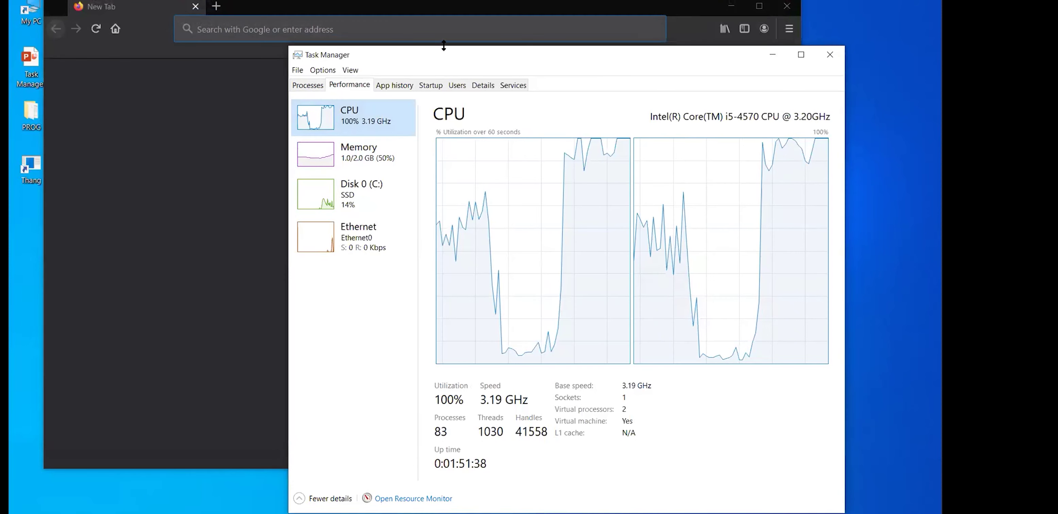
- Move Task Manager clear of the Firefox bookmarks bar and open all ELECTRONICS bookmarks in tabs
left_click_drag(446, 58, 505, 91)
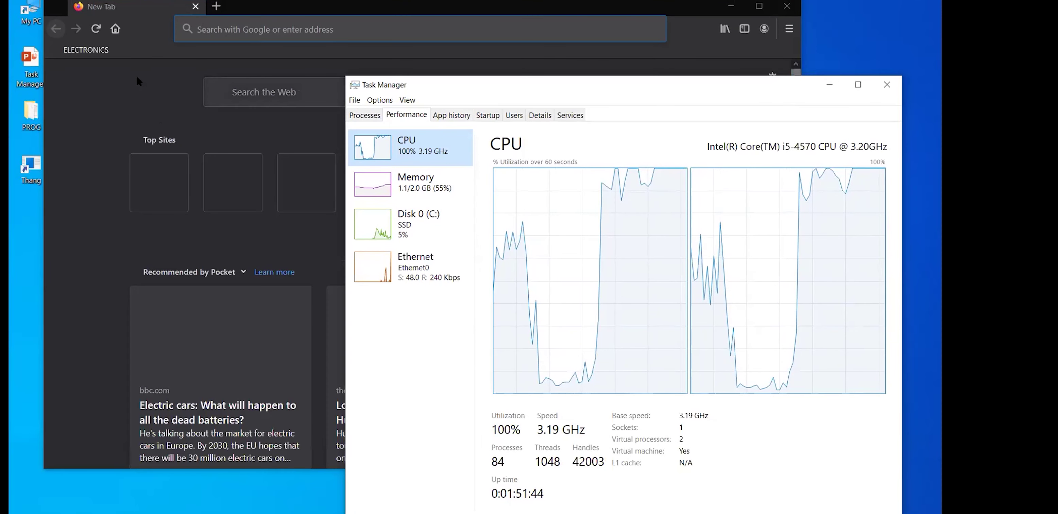
left_click(85, 55)
left_click(84, 54)
left_click(83, 55)
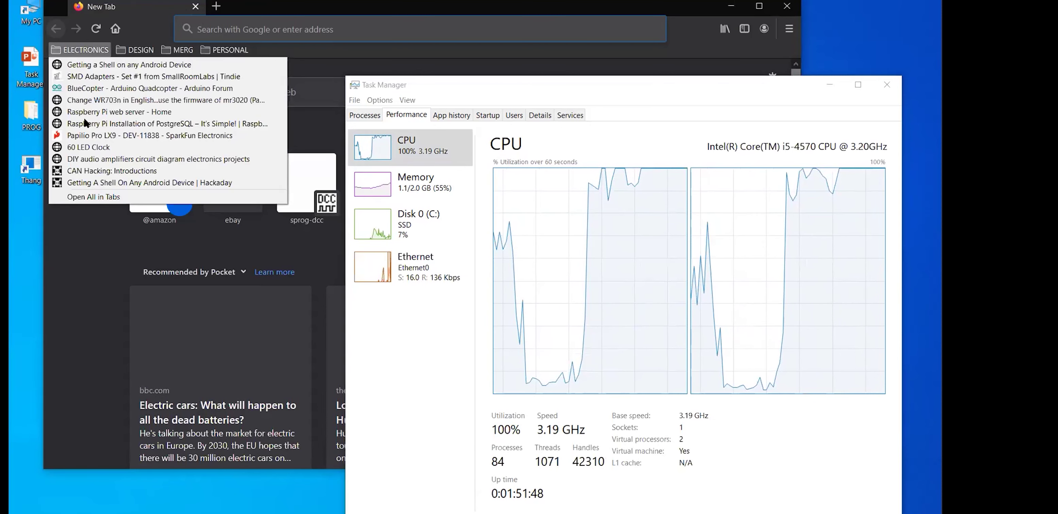
left_click(102, 192)
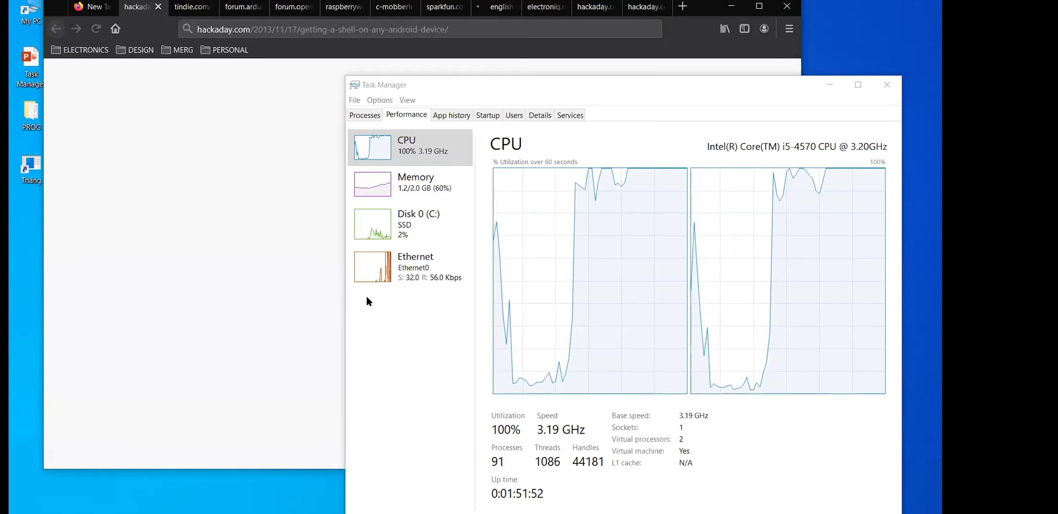
- Examine the Memory, Disk 0 (C:) and Ethernet performance graphs while the browser tabs load
left_click(389, 185)
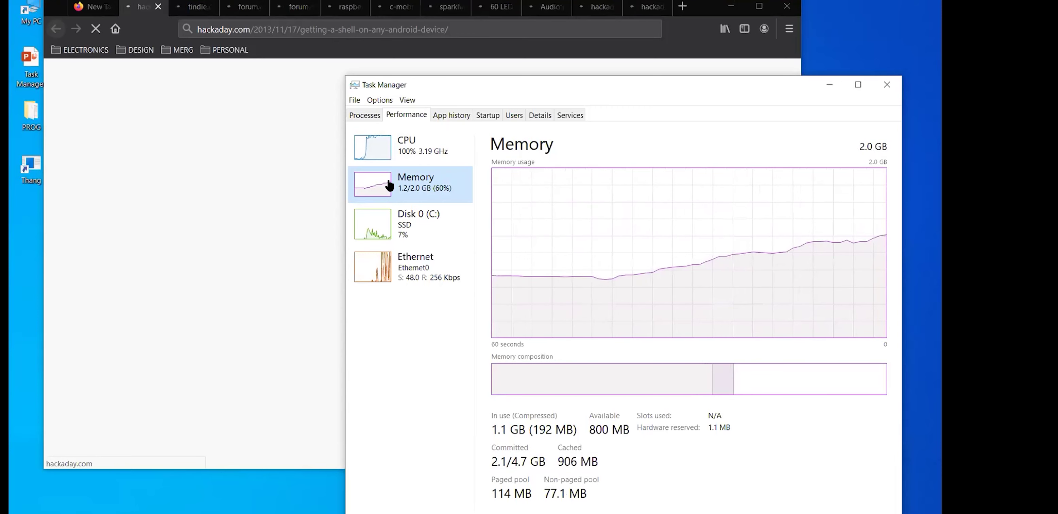
left_click(401, 223)
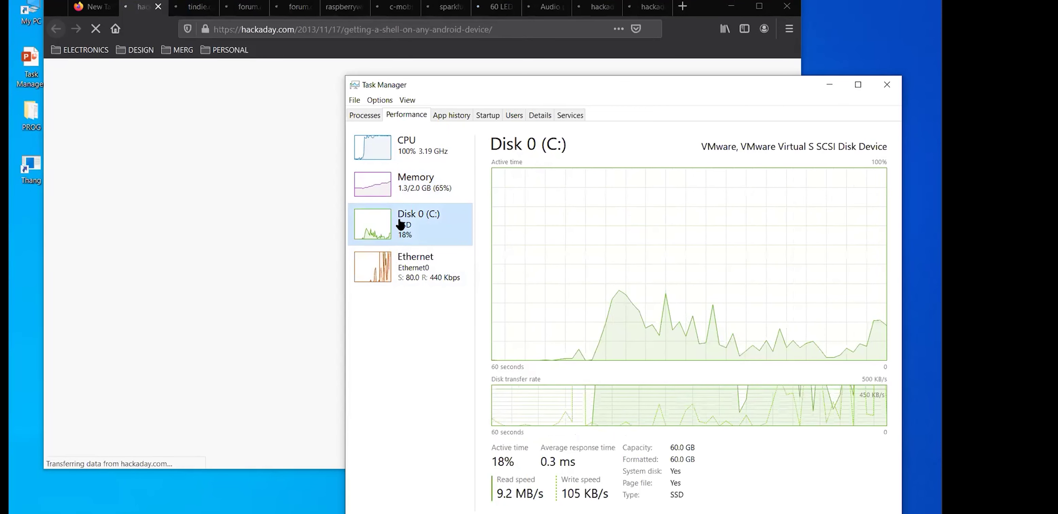
left_click(393, 271)
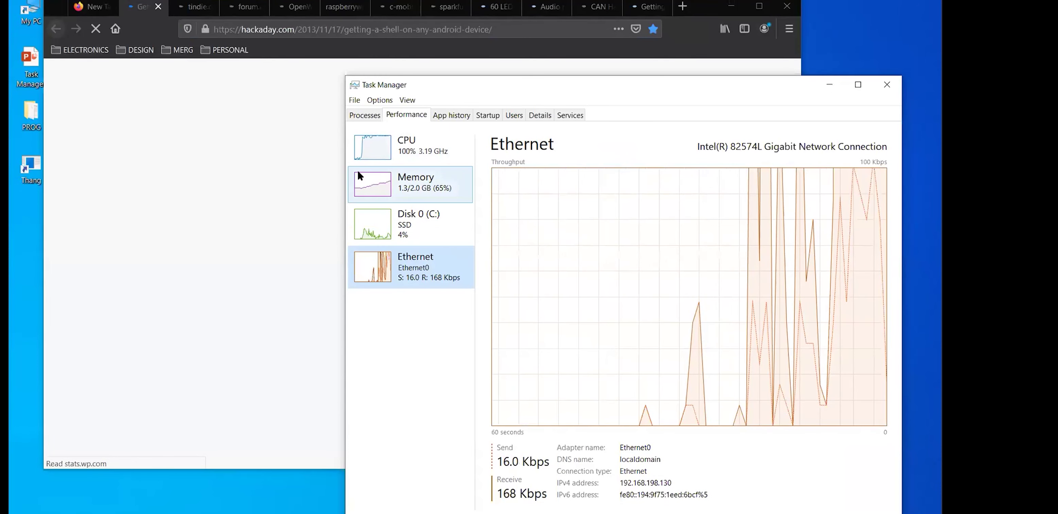
- Return to the CPU performance graph and change it to overall utilization
left_click(367, 155)
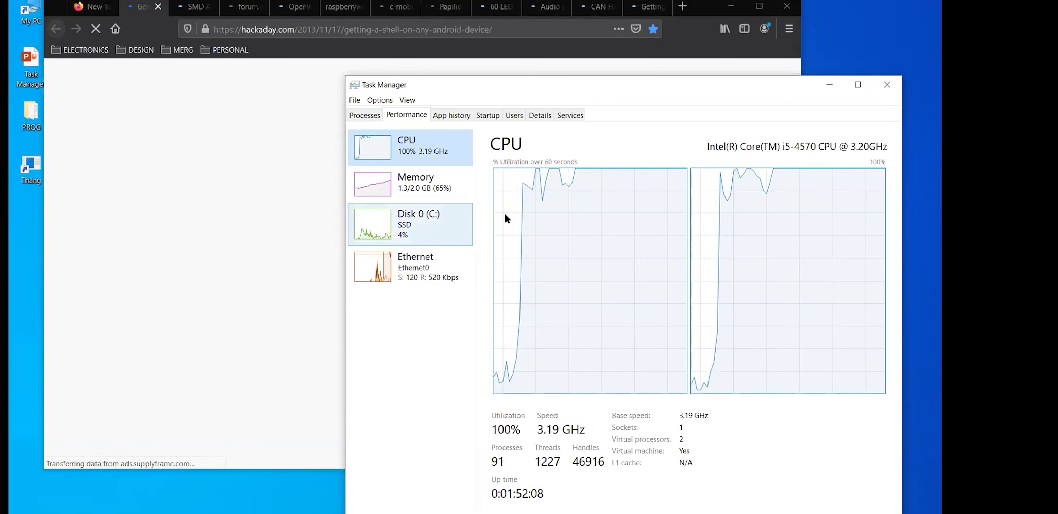
right_click(579, 251)
mouse_move(650, 264)
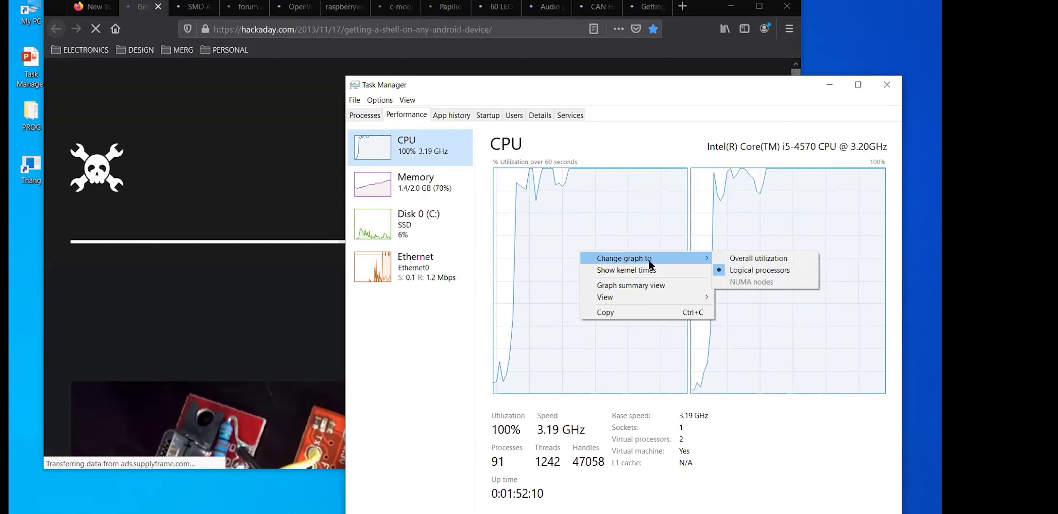
left_click(744, 259)
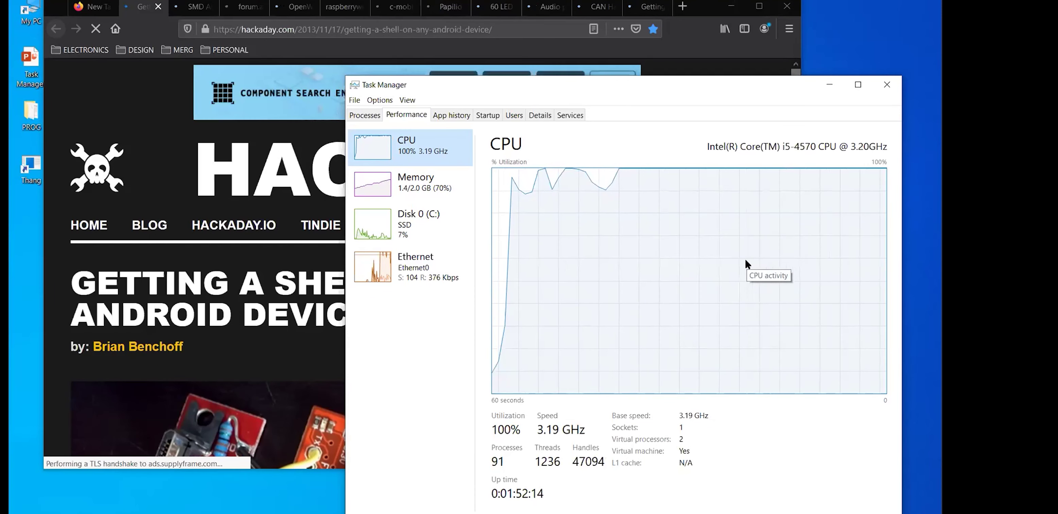
- Check the memory graph, and expand the Firefox group in the process list to inspect its individual processes
left_click(382, 180)
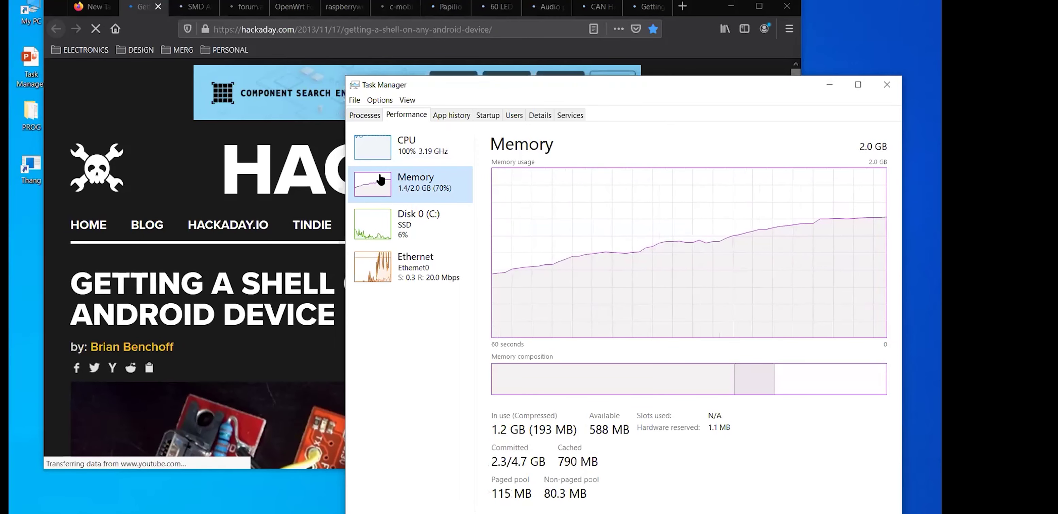
left_click(364, 115)
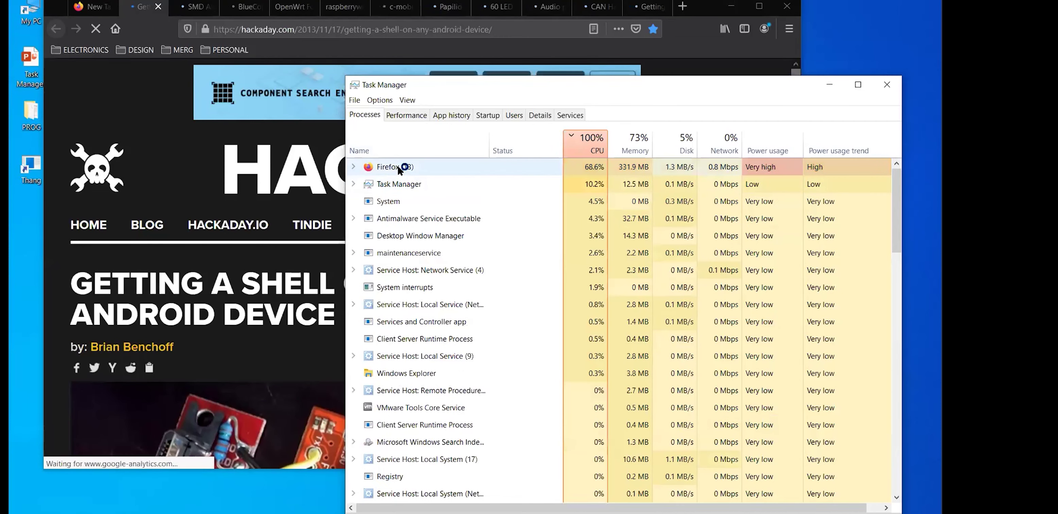
left_click(398, 167)
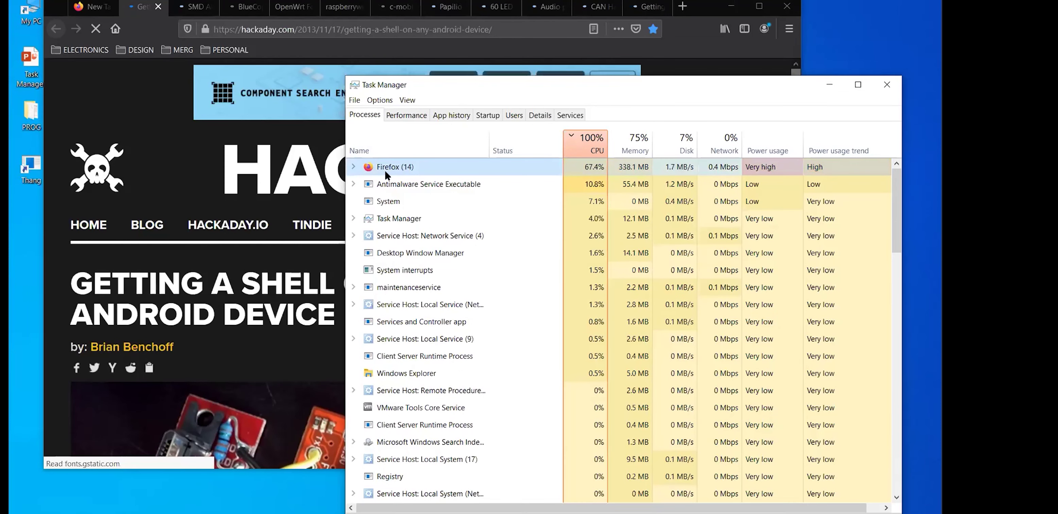
left_click(353, 167)
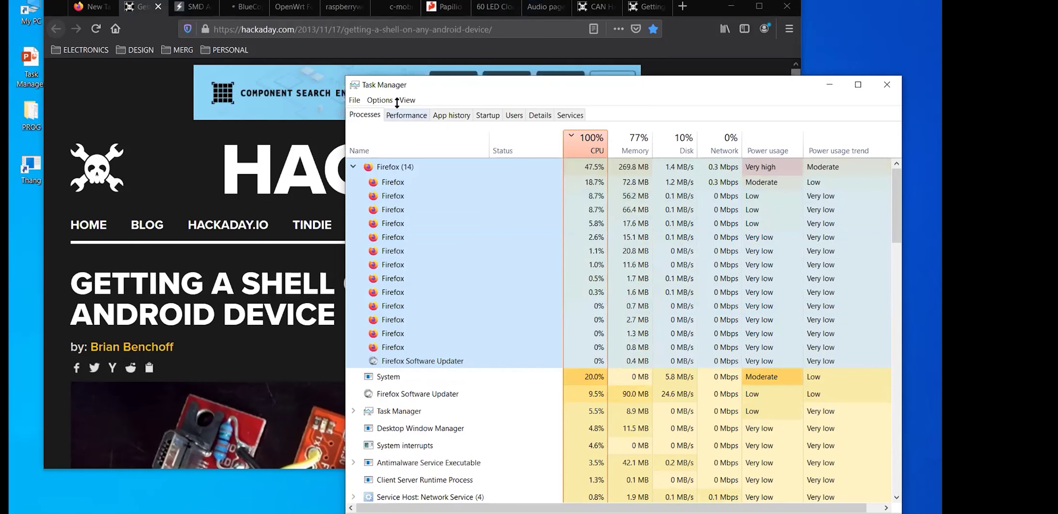
- Close Firefox with all its tabs, shifting Task Manager off the confirmation dialog and back, with the memory graph displayed
left_click(408, 115)
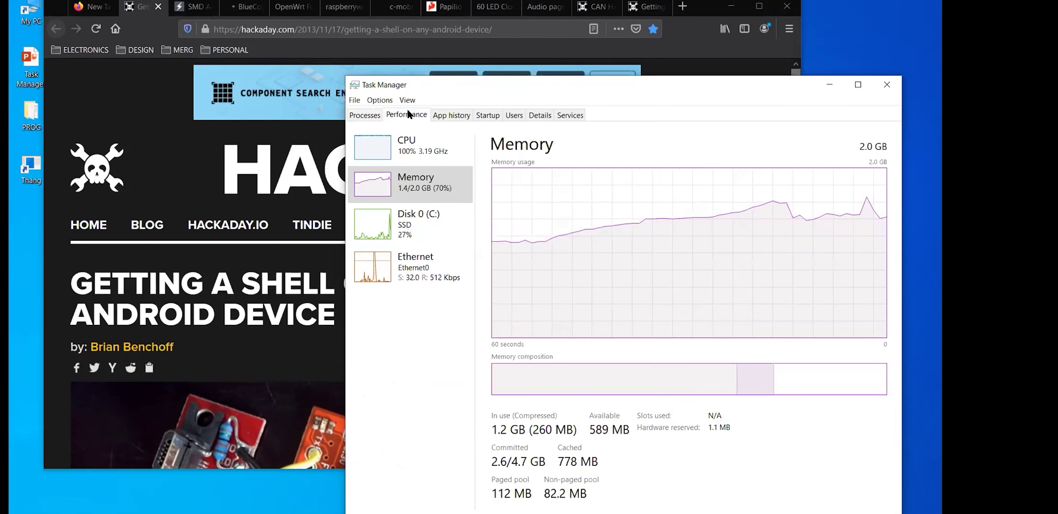
left_click(781, 10)
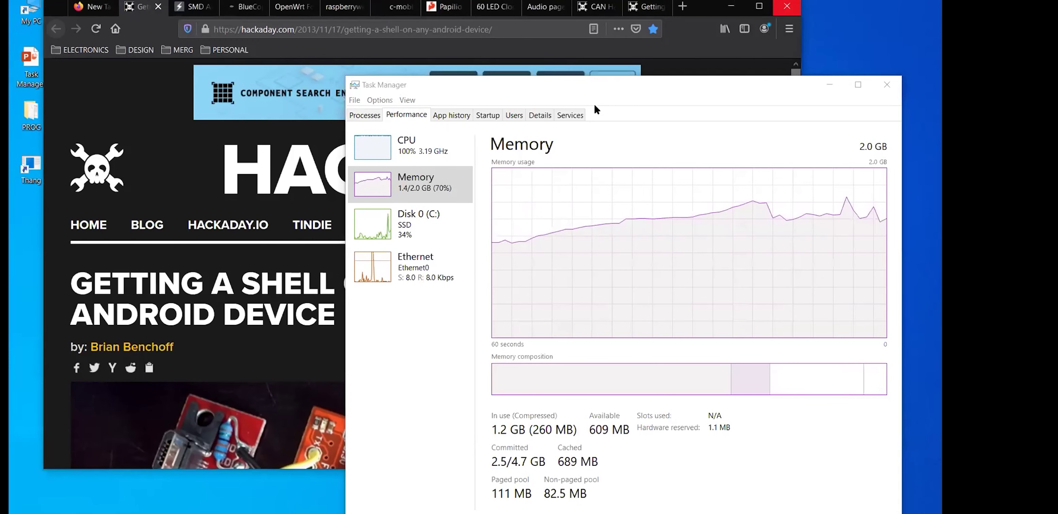
left_click(371, 196)
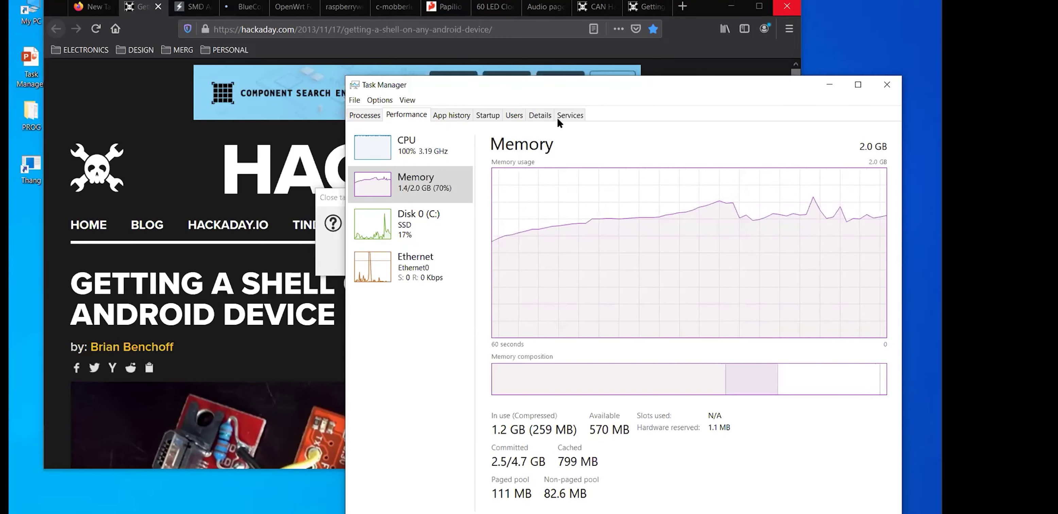
left_click_drag(578, 94, 548, 415)
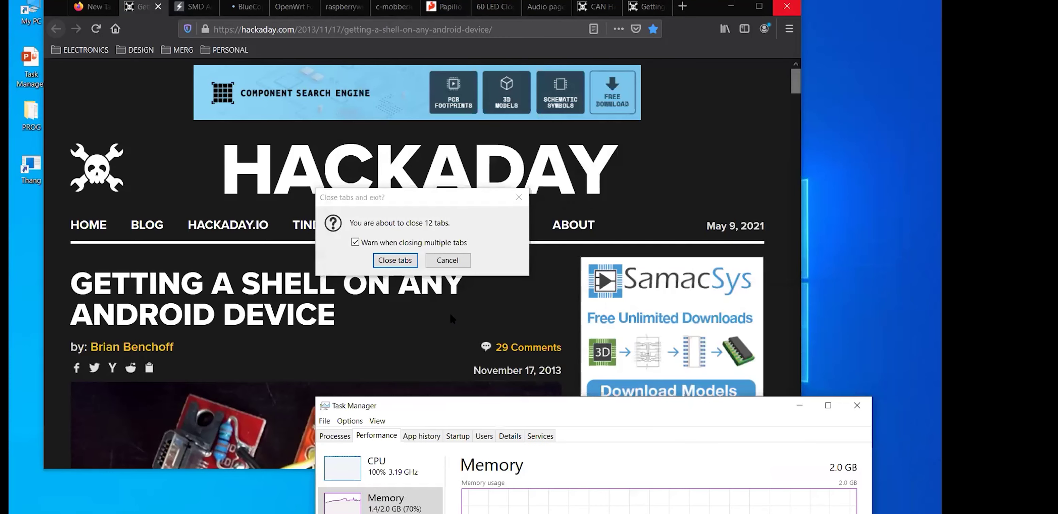
left_click(389, 263)
left_click_drag(517, 408, 482, 61)
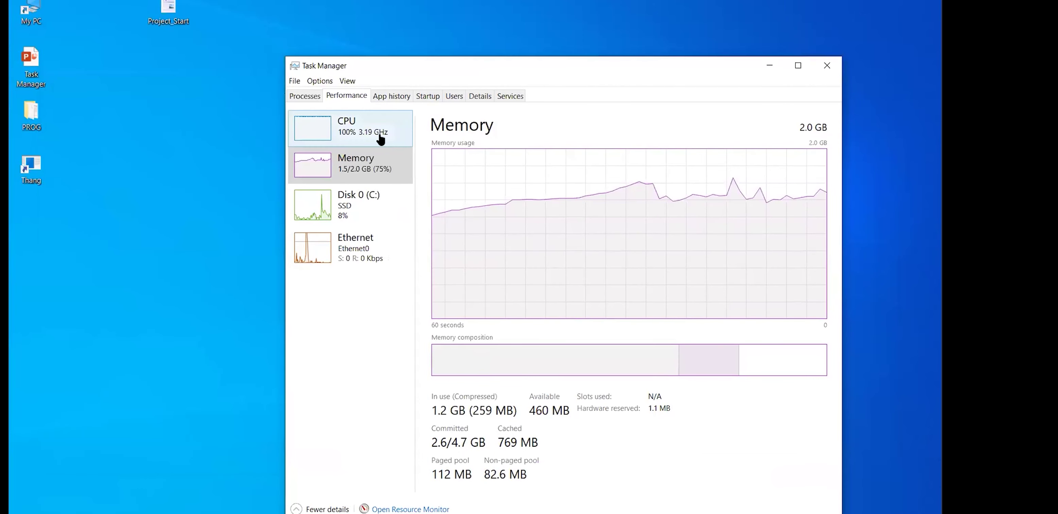
- Examine the CPU, Memory and Ethernet graphs for usage changes after closing the browser
left_click(379, 138)
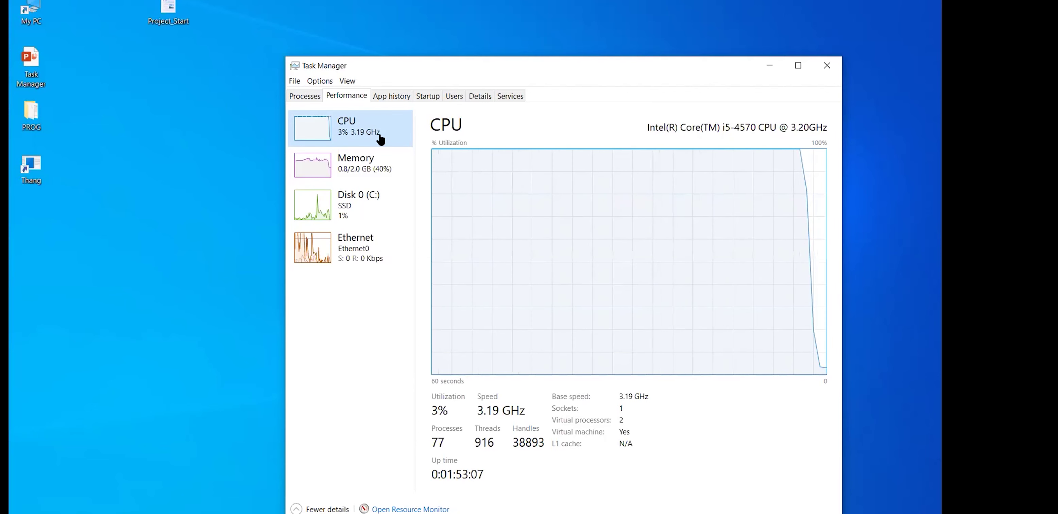
left_click(350, 171)
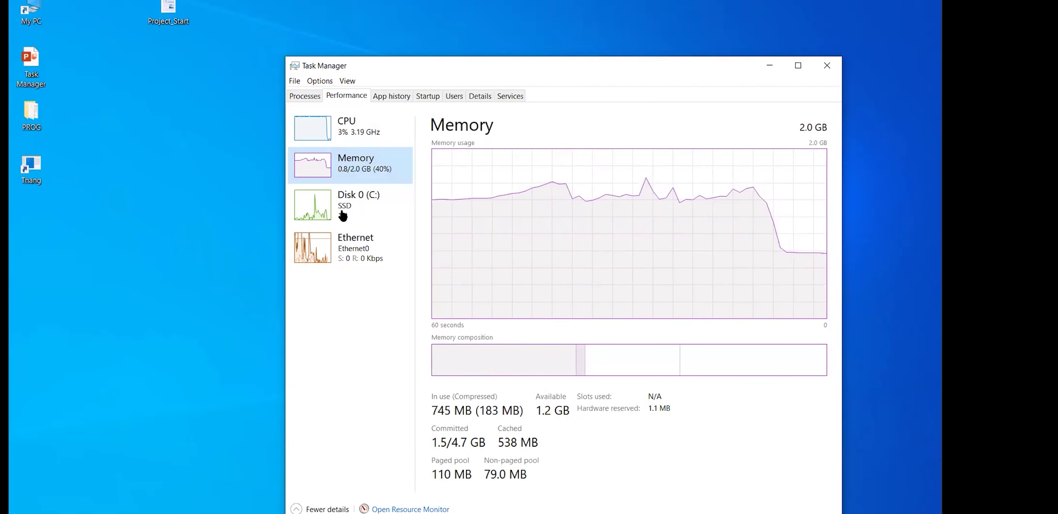
left_click(353, 253)
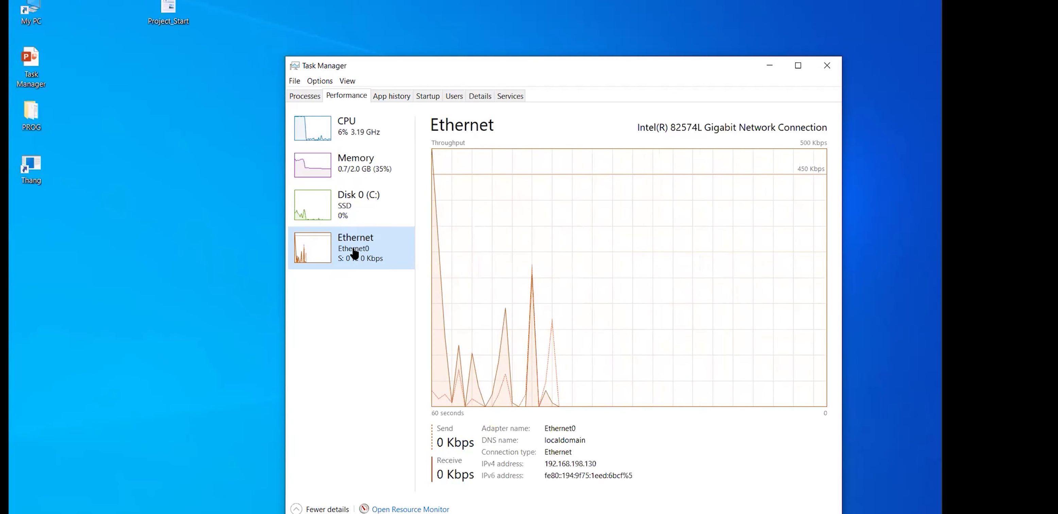
- Display the memory graph and connect the Alcor Micro Mass Storage USB device to the Windows 10 x64 virtual machine
left_click(306, 169)
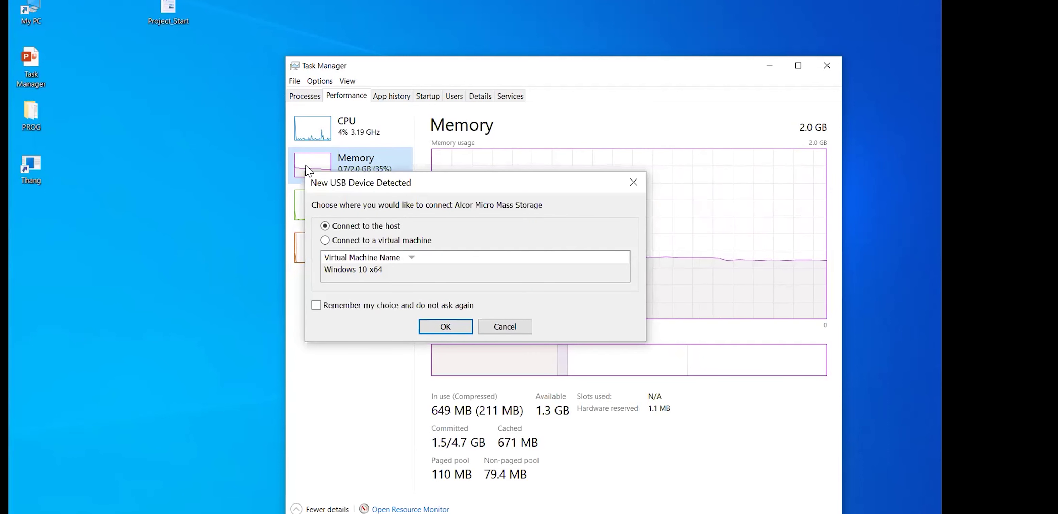
left_click(382, 241)
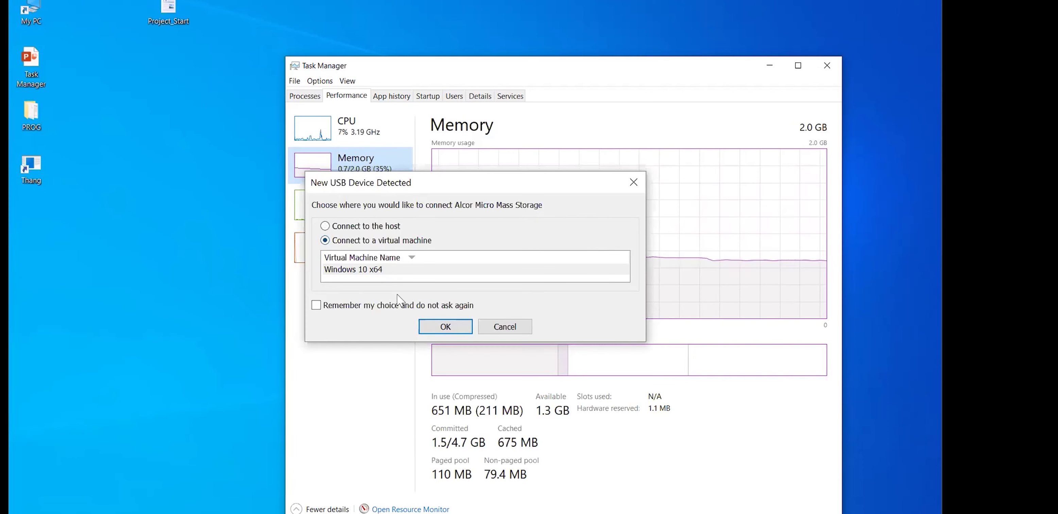
left_click(456, 328)
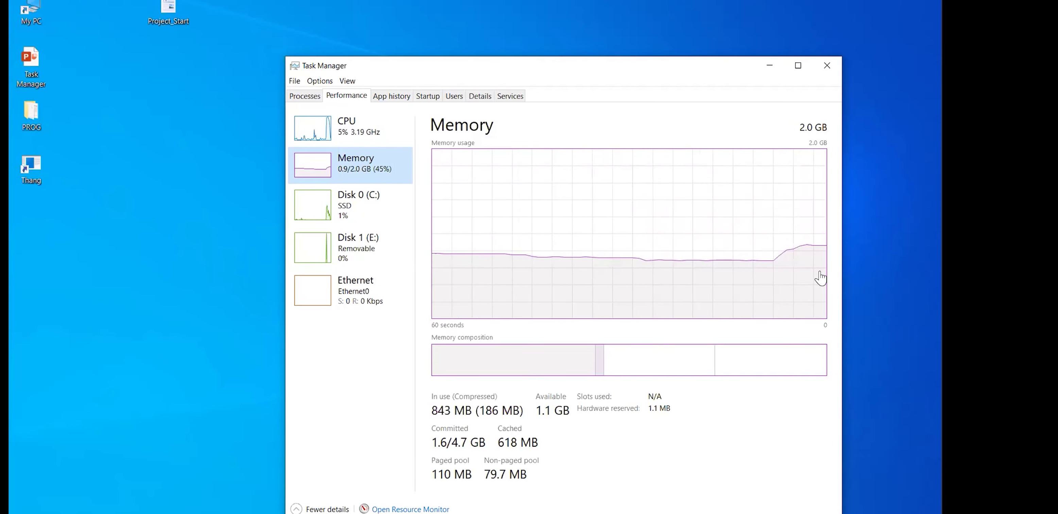
- Examine the CPU and Memory graphs for usage changes caused by the USB device, and open the Start menu
left_click(304, 132)
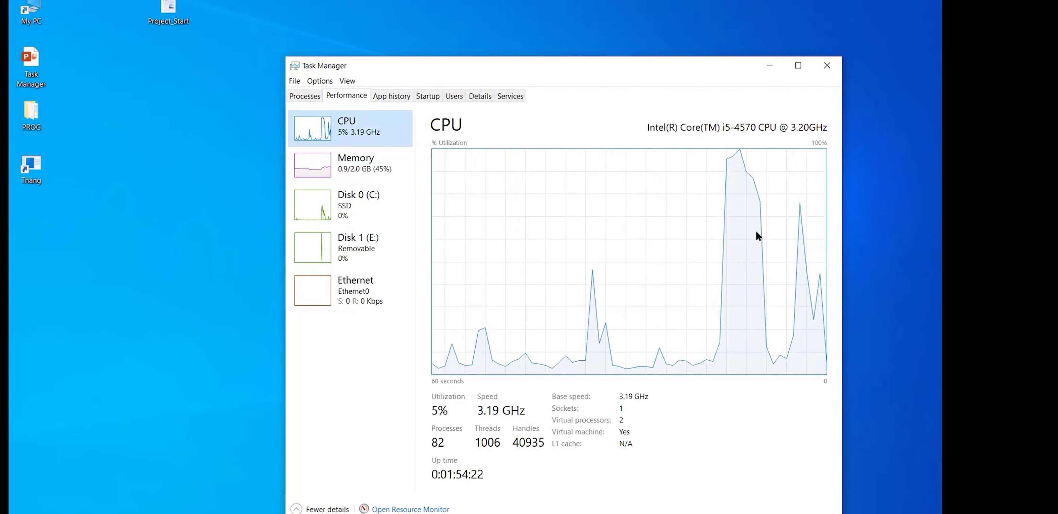
left_click(375, 160)
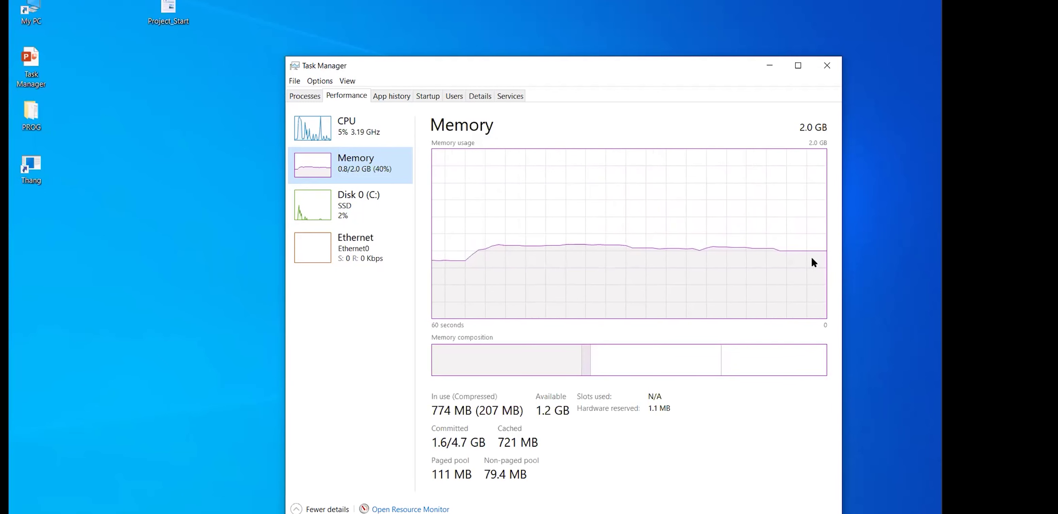
key("super")
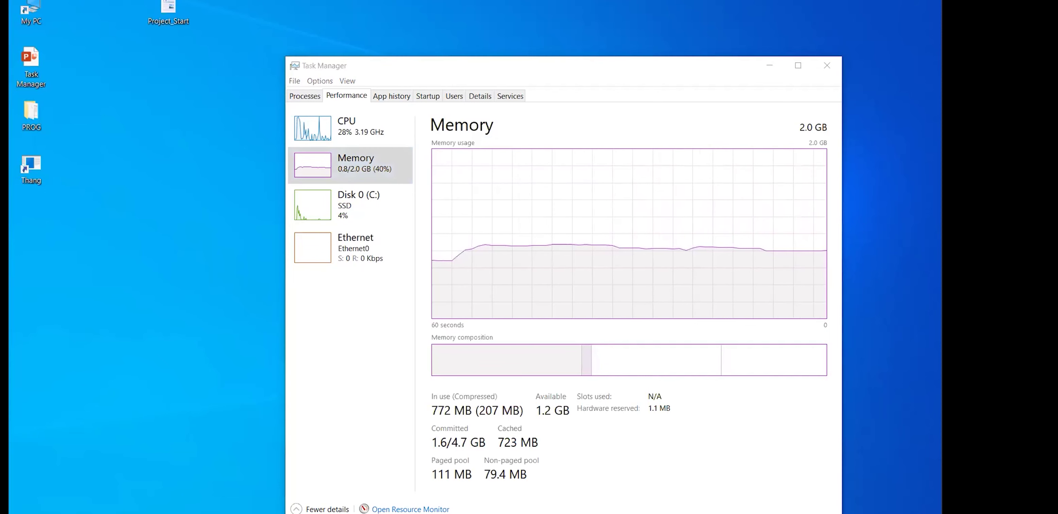
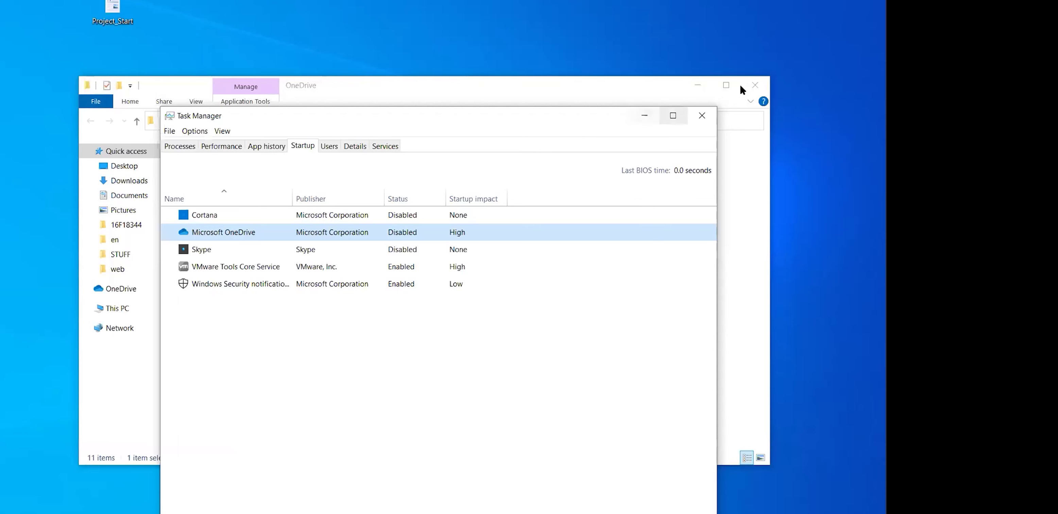
- Close the OneDrive folder window and move Task Manager higher on the desktop
left_click(754, 85)
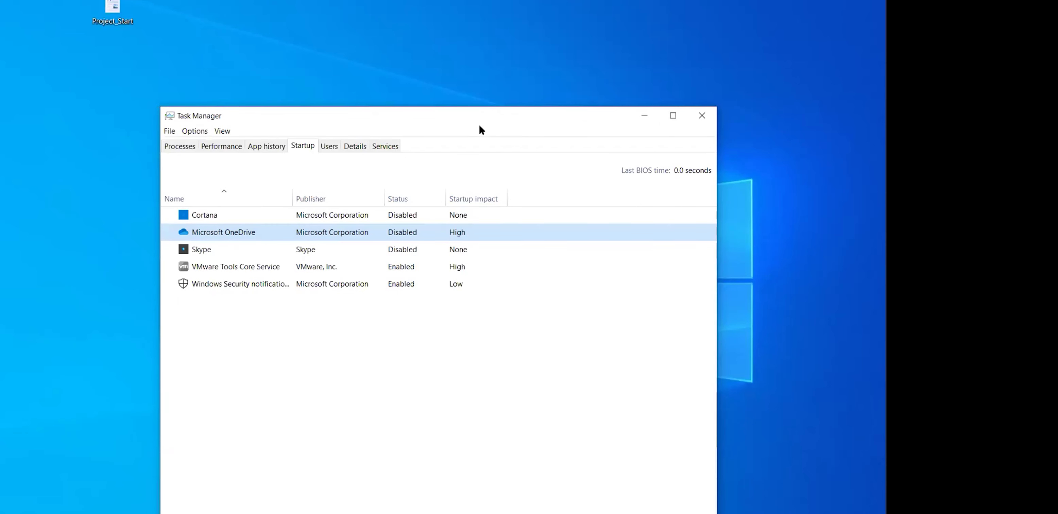
left_click_drag(412, 119, 368, 51)
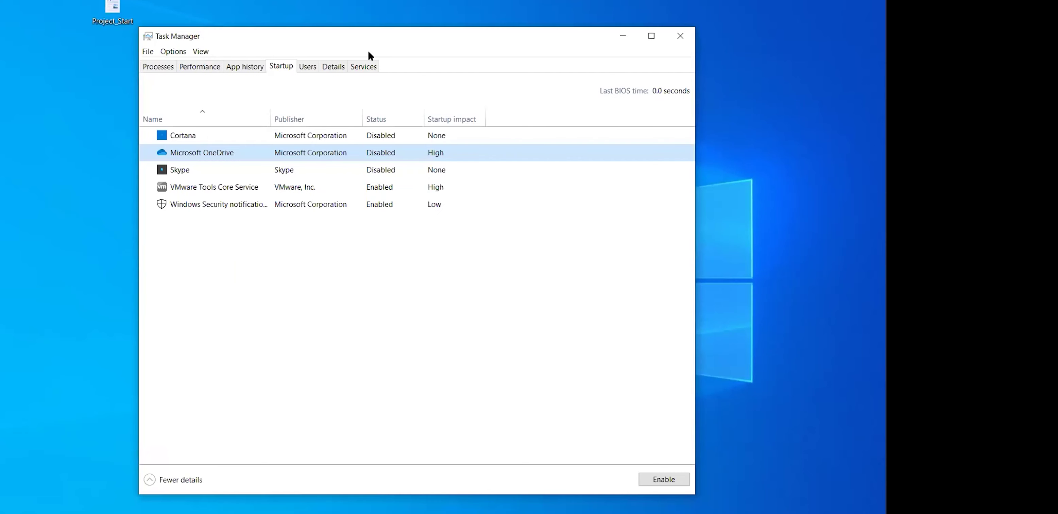
- View per-user resource usage, and sort the detailed process list by PID in descending order in a taller window
left_click(312, 67)
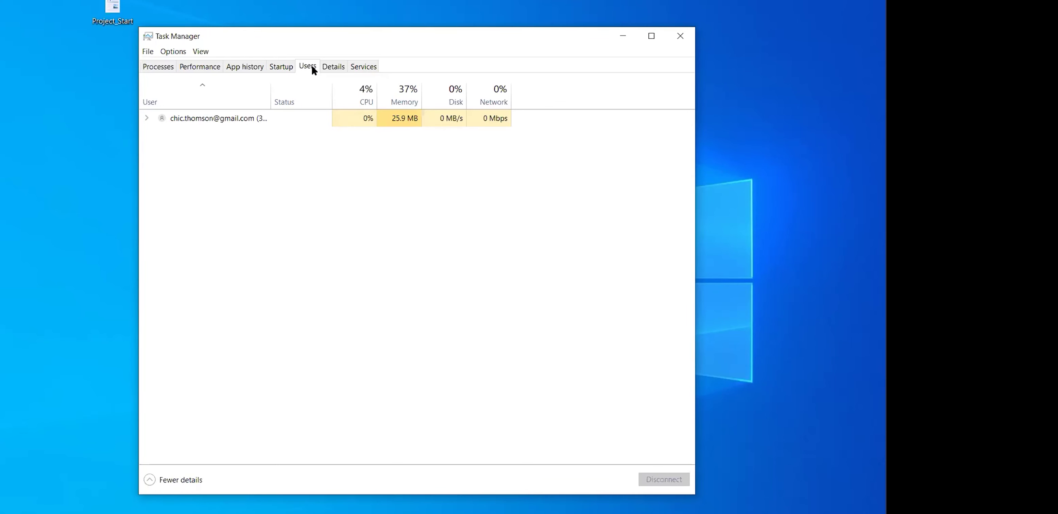
left_click(330, 67)
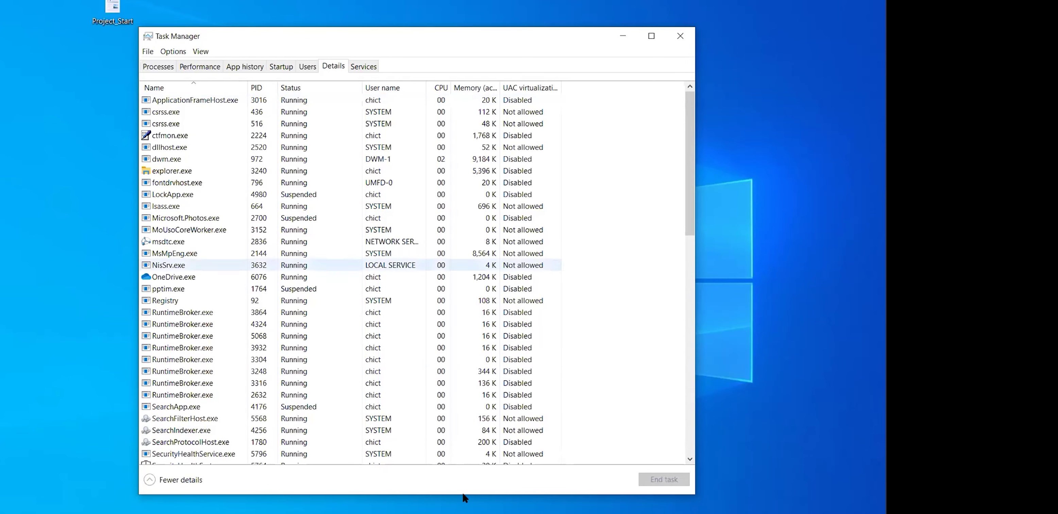
left_click_drag(454, 494, 454, 513)
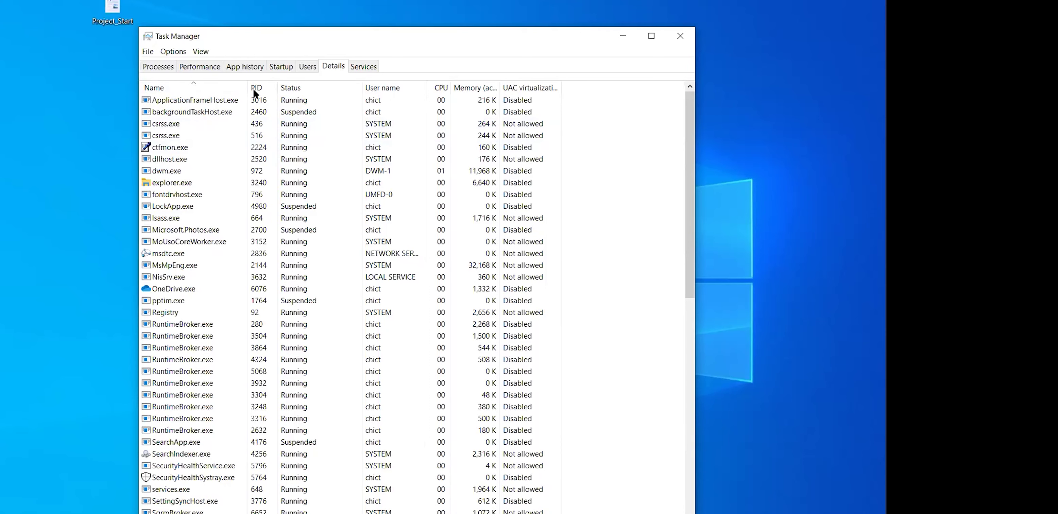
left_click(266, 94)
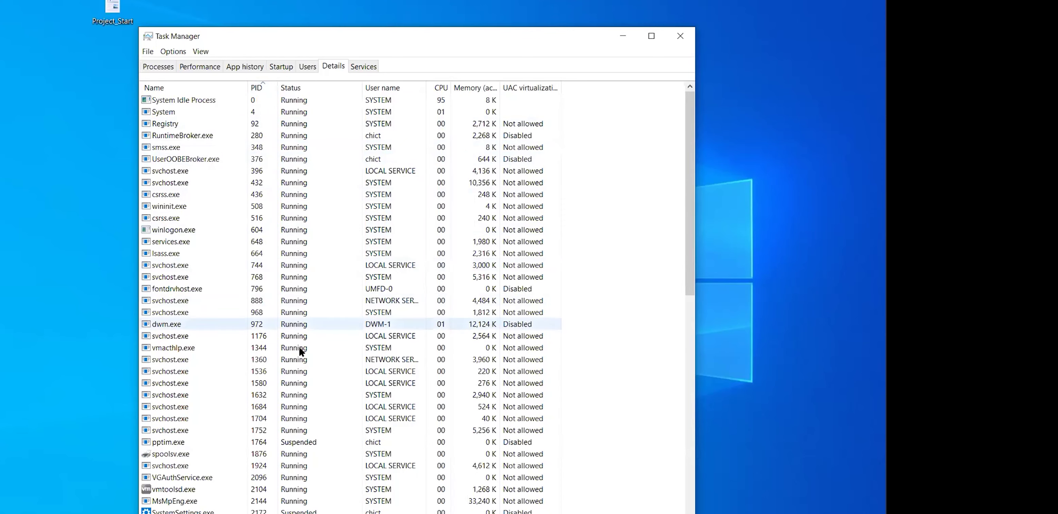
left_click(256, 87)
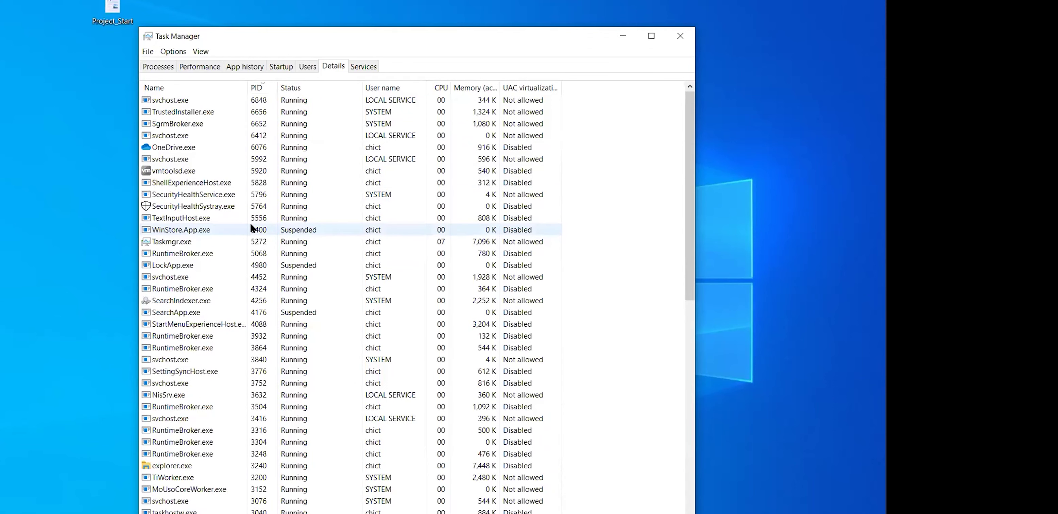
- Go to the service associated with the svchost.exe process with PID 6848 and bring its entry into view
left_click(181, 100)
right_click(181, 100)
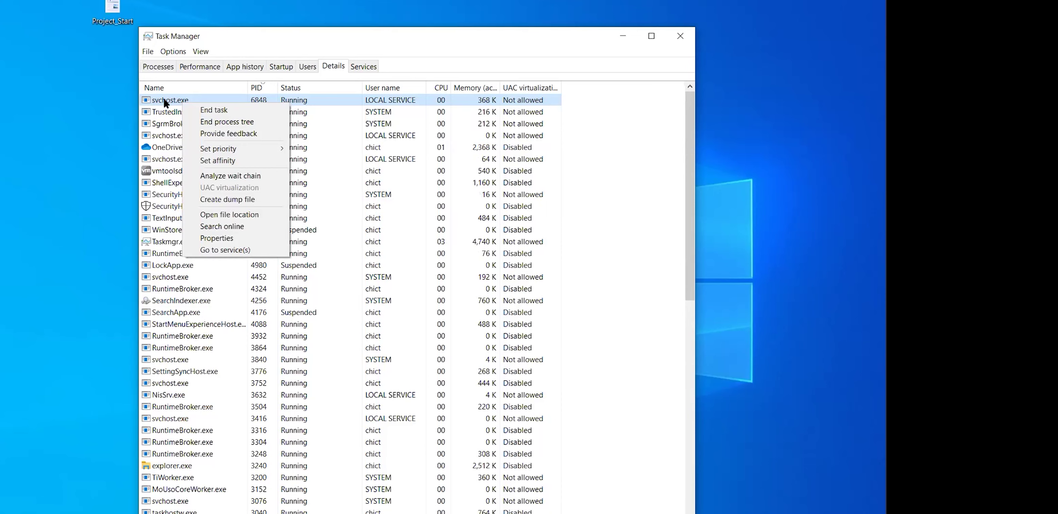
left_click(247, 251)
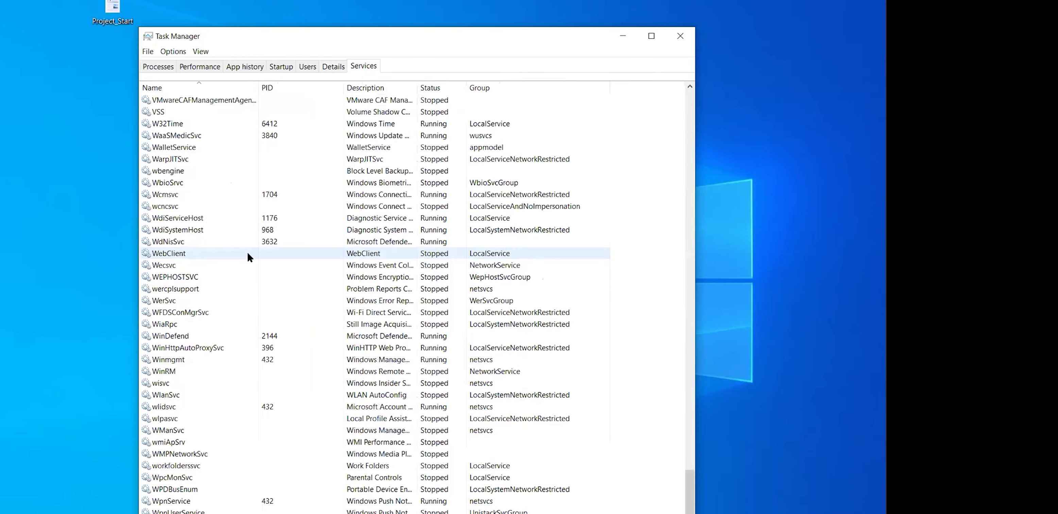
scroll(394, 361, "down", 3)
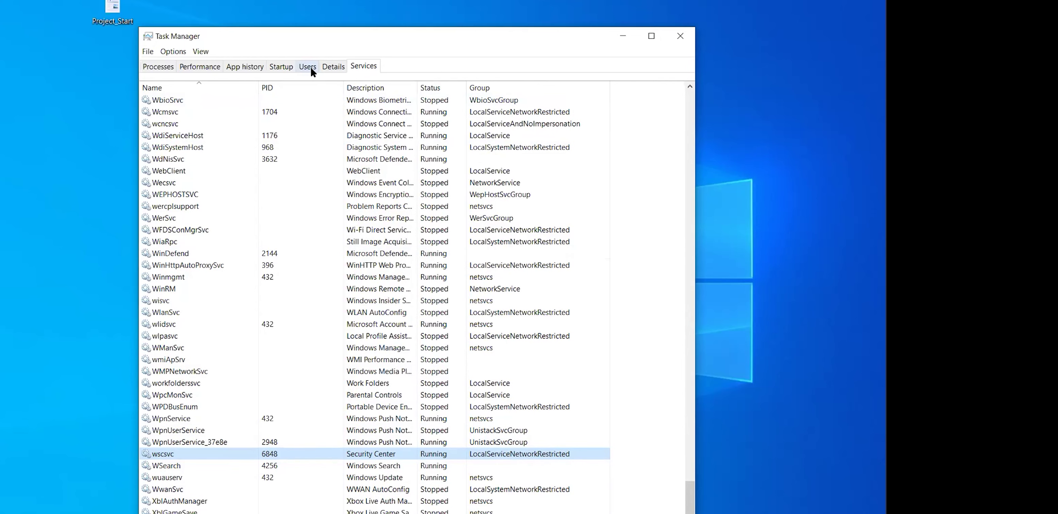
- Return to the detailed process list, sort it by name and find the group of svchost.exe processes
left_click(328, 65)
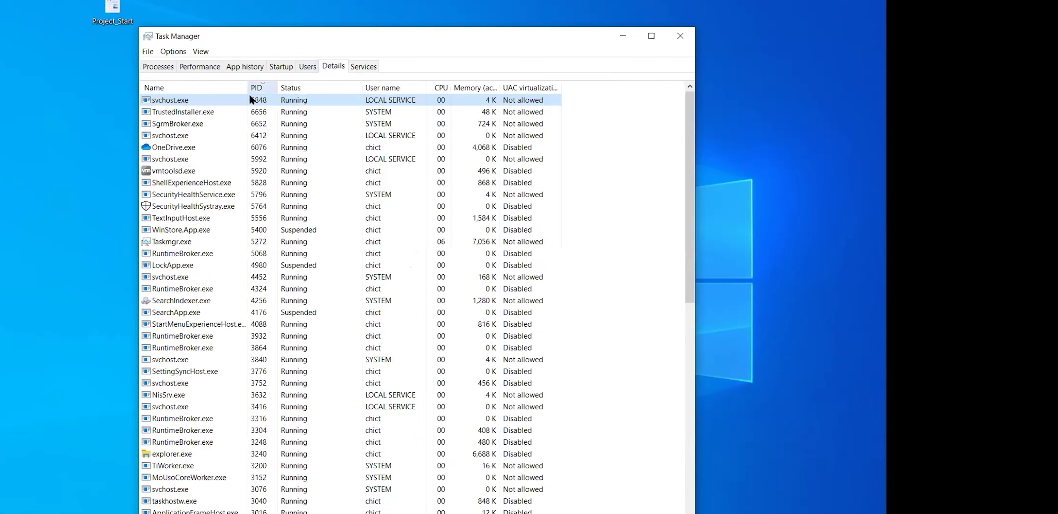
left_click(202, 86)
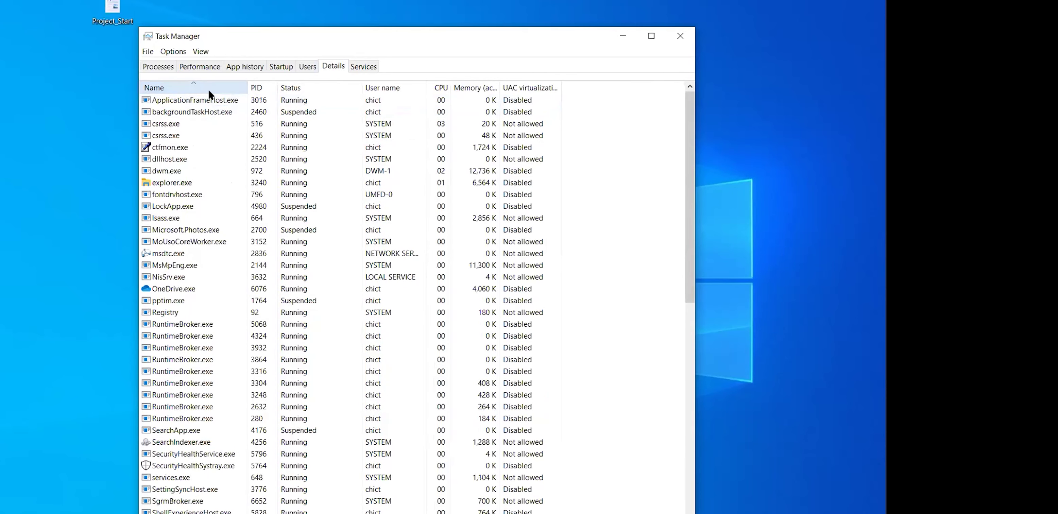
scroll(313, 218, "down", 8)
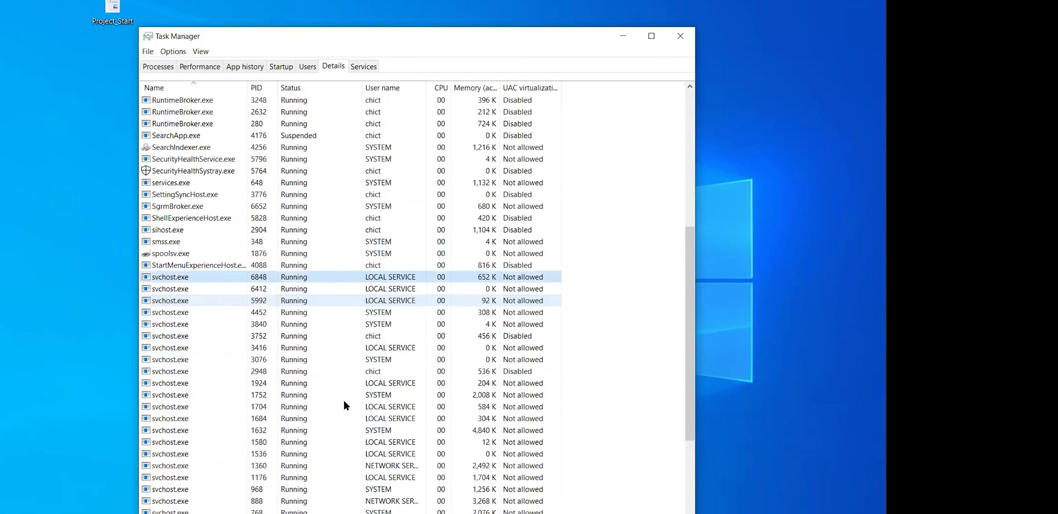
scroll(315, 382, "down", 1)
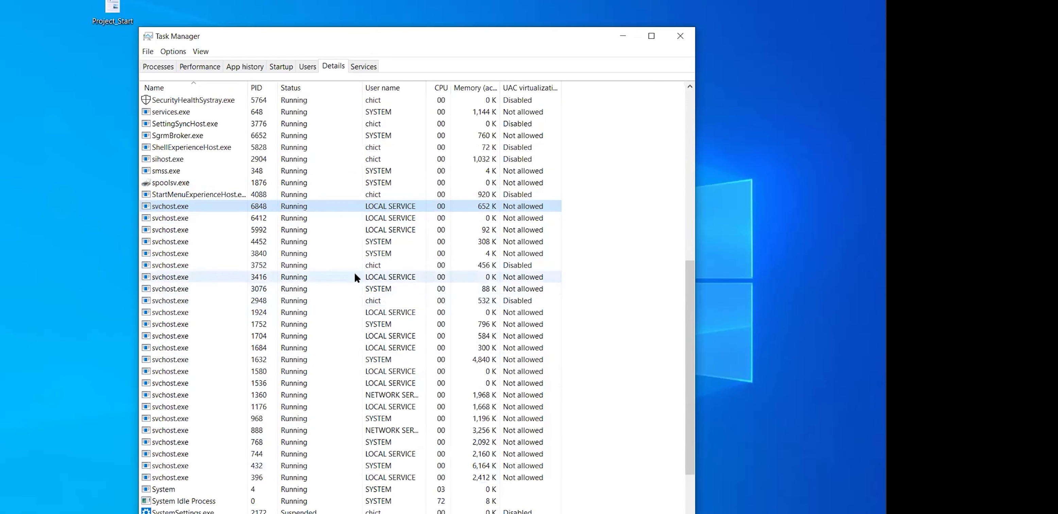
- Go to the service associated with the svchost.exe process with PID 3752
left_click(371, 267)
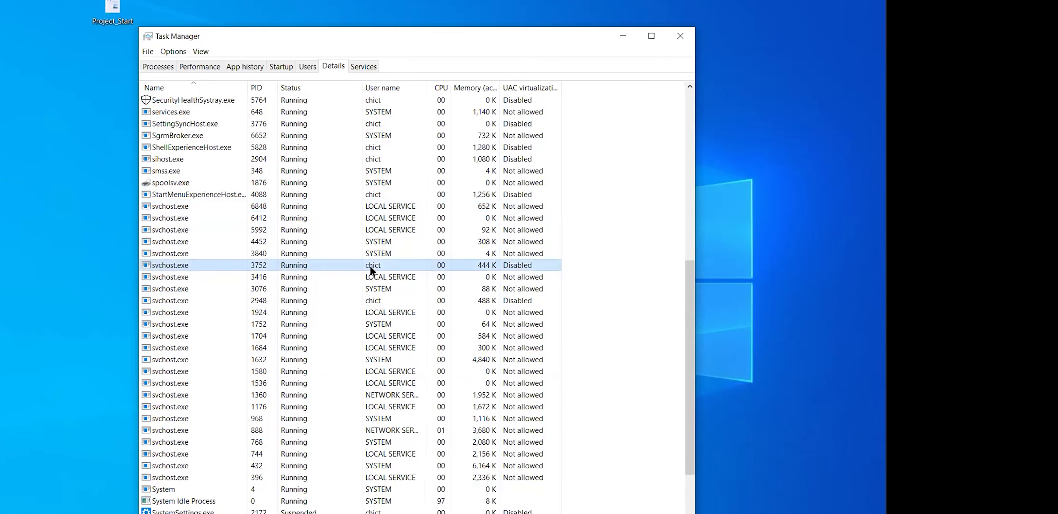
right_click(199, 265)
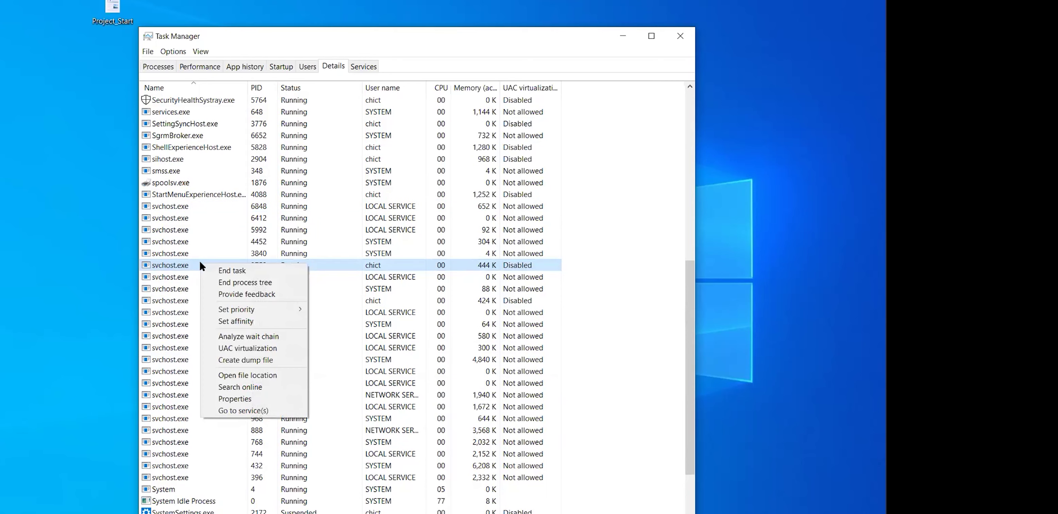
left_click(260, 410)
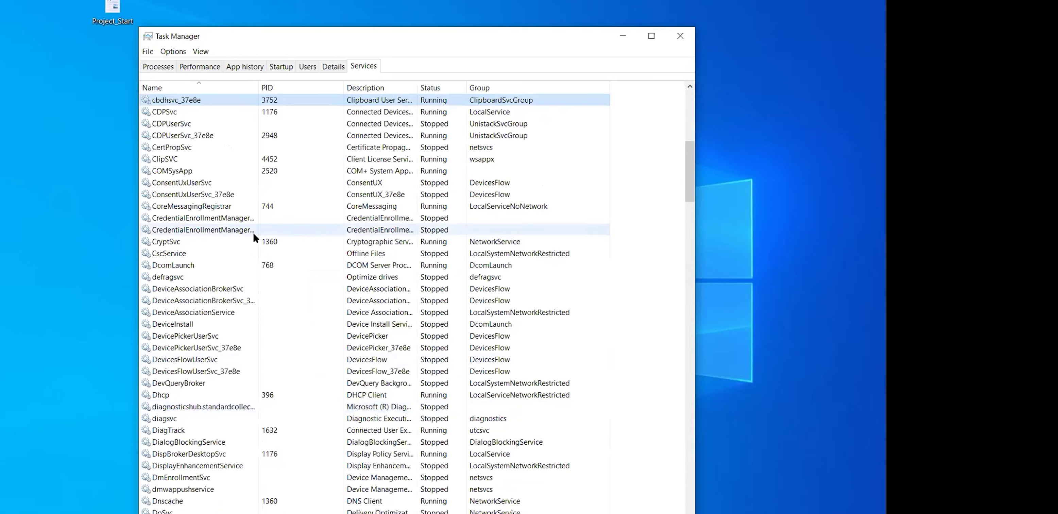
- Examine the services list from beginning to end, including the service's description, status and group, and return to its start
scroll(464, 203, "up", 1)
scroll(464, 203, "up", 1)
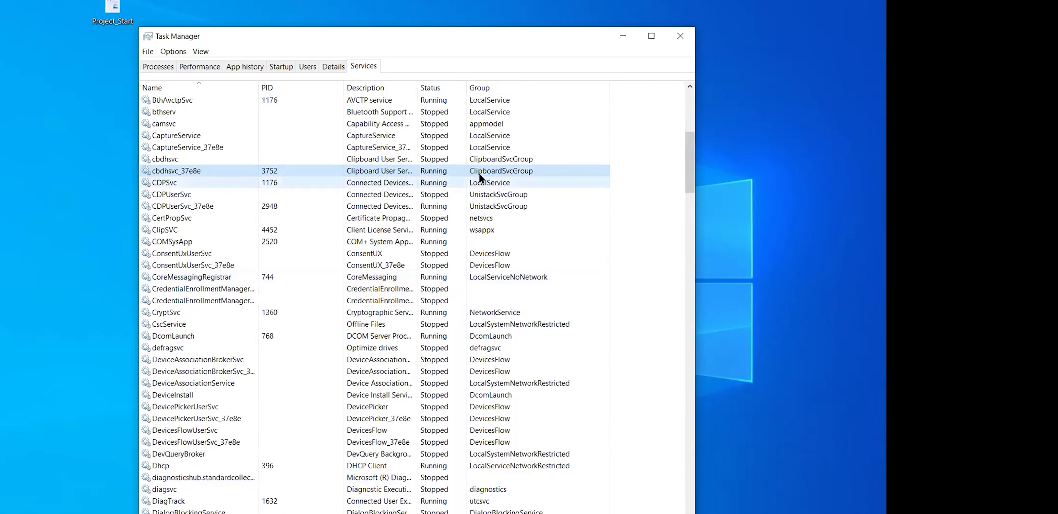
scroll(480, 172, "up", 8)
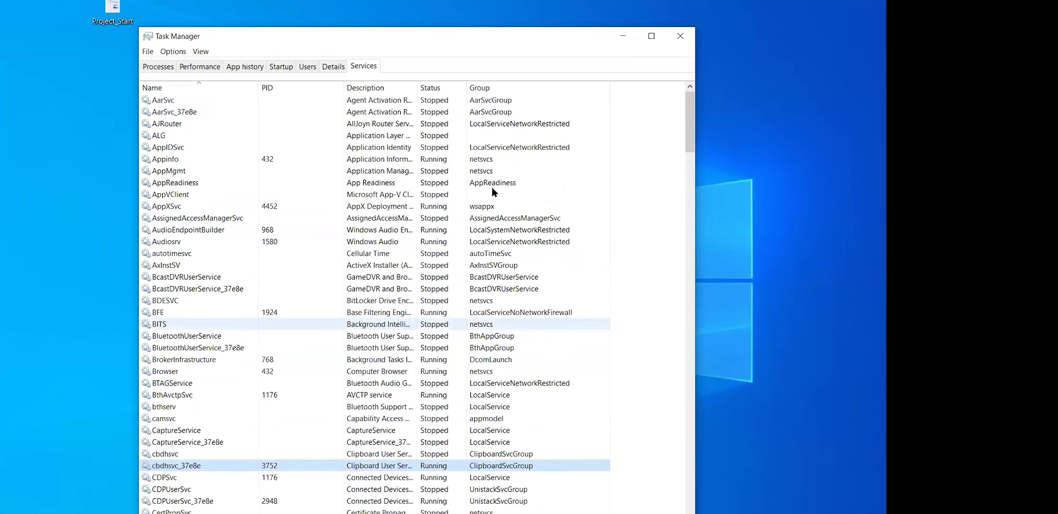
scroll(665, 441, "down", 20)
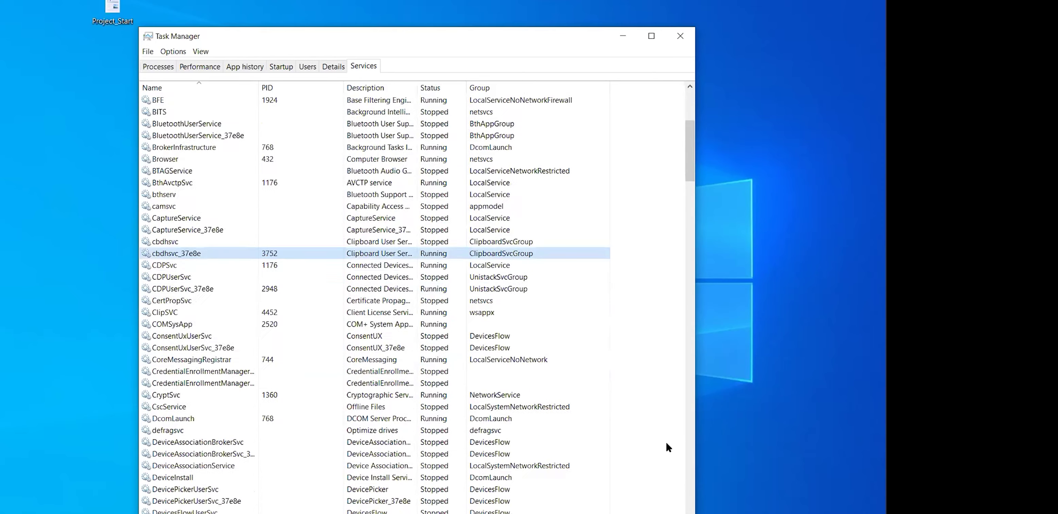
scroll(665, 443, "down", 20)
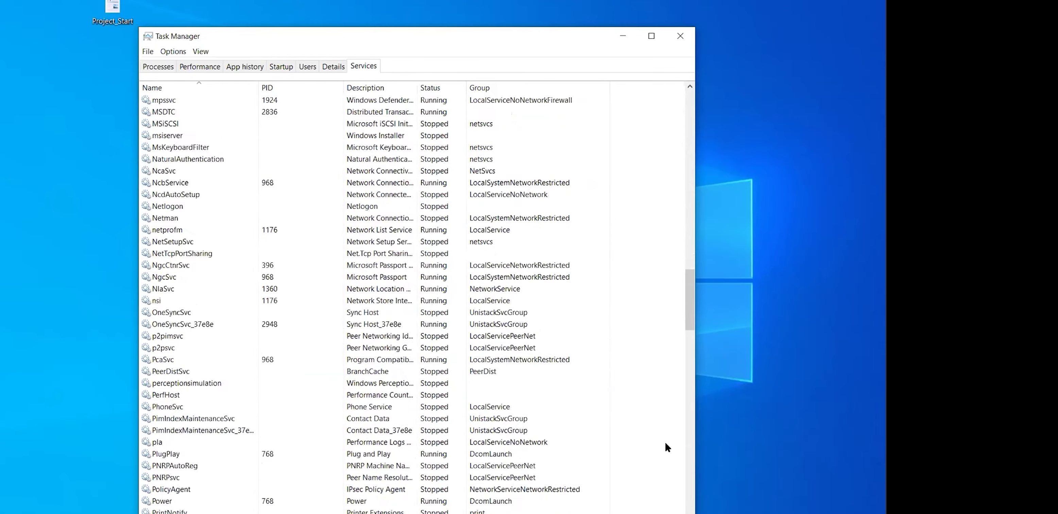
scroll(683, 381, "down", 20)
scroll(679, 480, "up", 20)
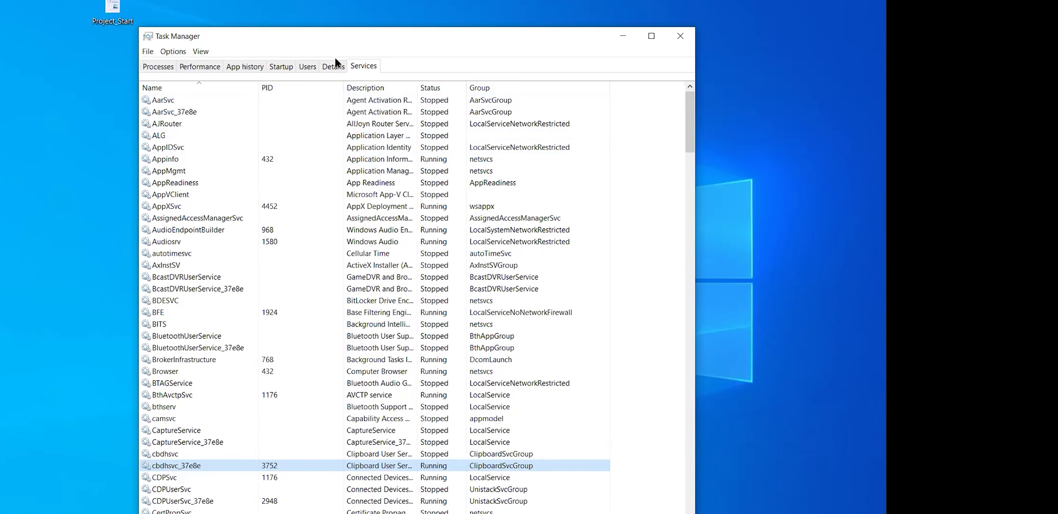
- Return to the process details and go to the service associated with the svchost.exe process with PID 2948
left_click(329, 67)
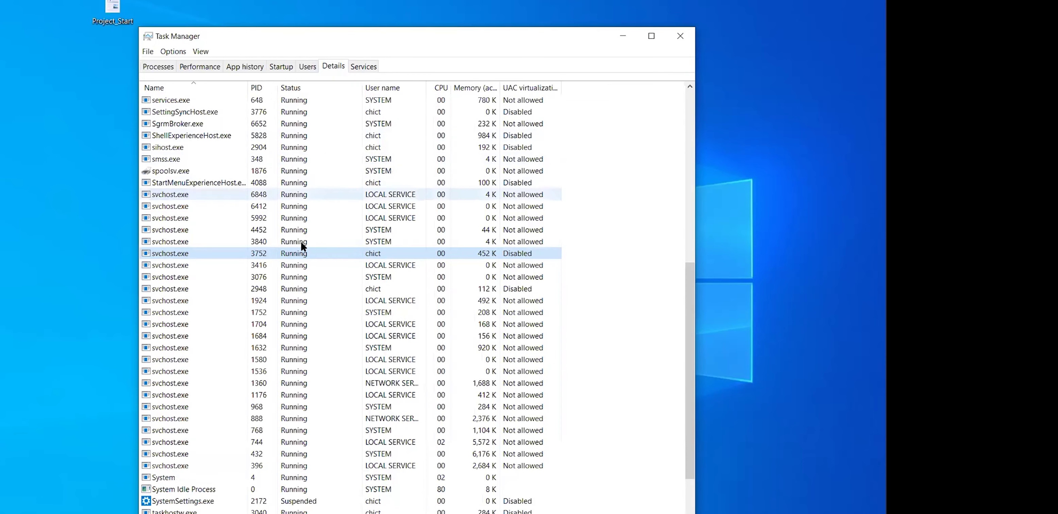
left_click(175, 289)
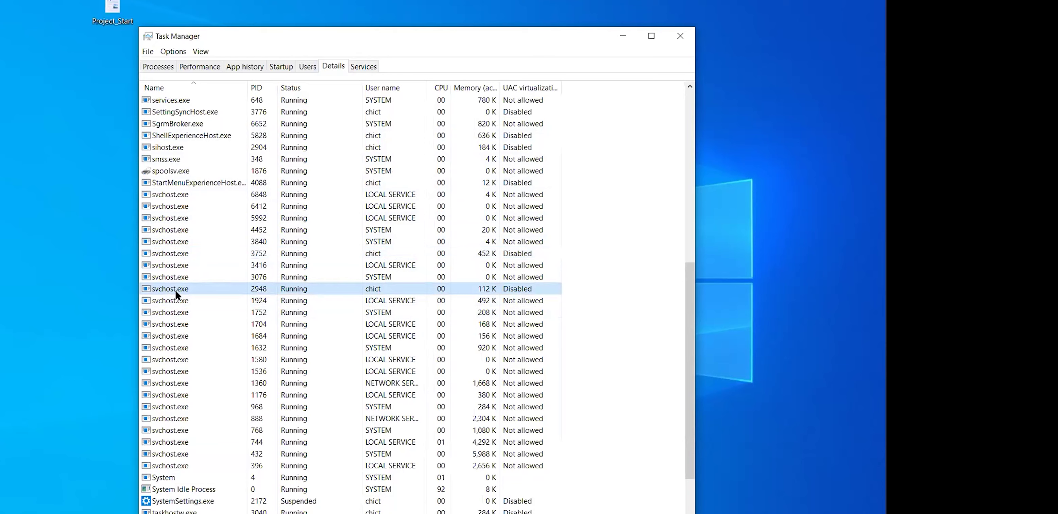
right_click(176, 289)
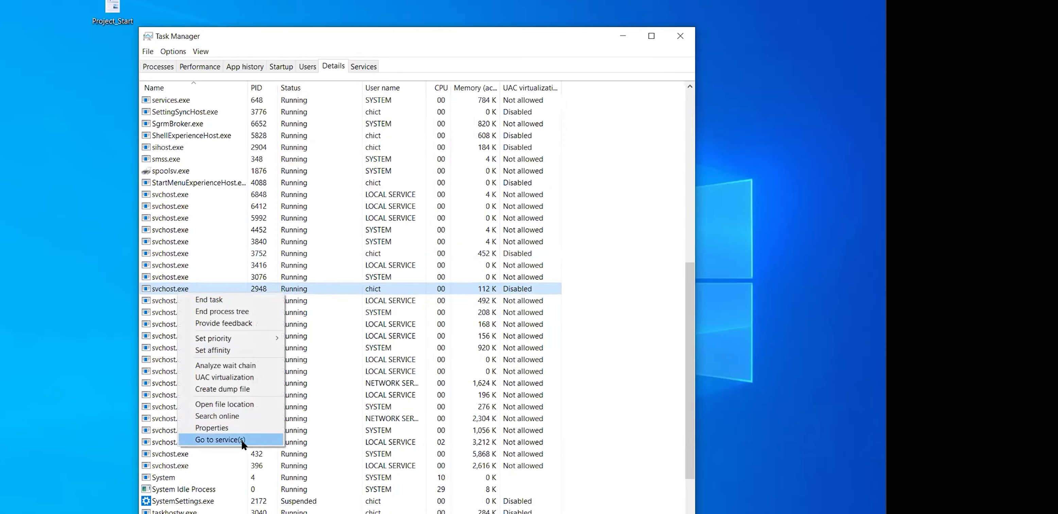
left_click(242, 441)
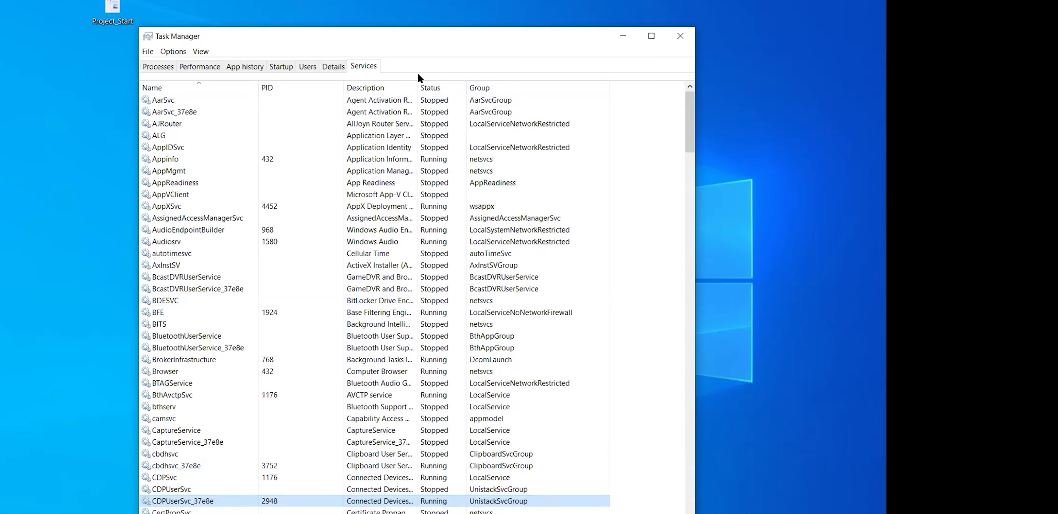
- Widen the services list's description column to fit the full descriptions and stop the CDPUserSvc_37e8e service
left_click_drag(418, 87, 515, 89)
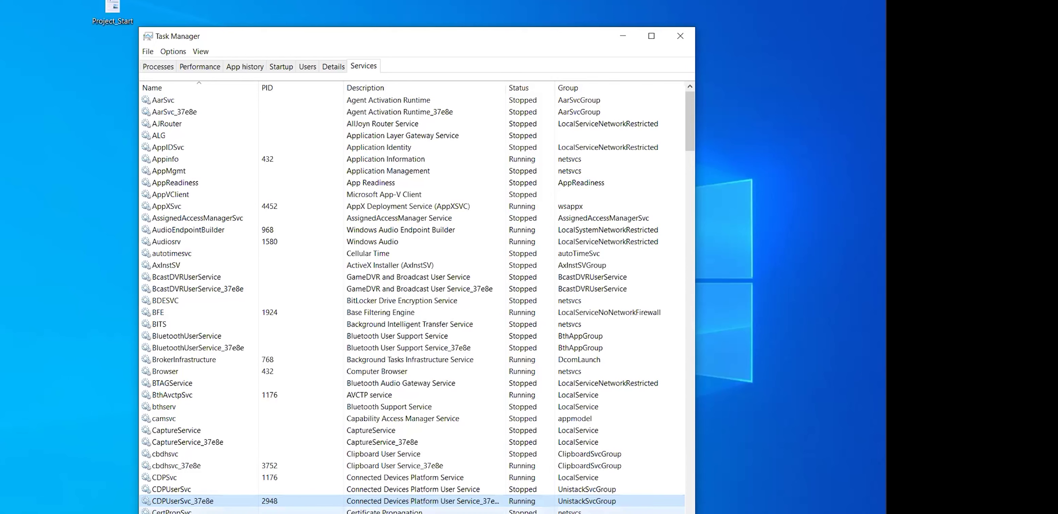
right_click(524, 502)
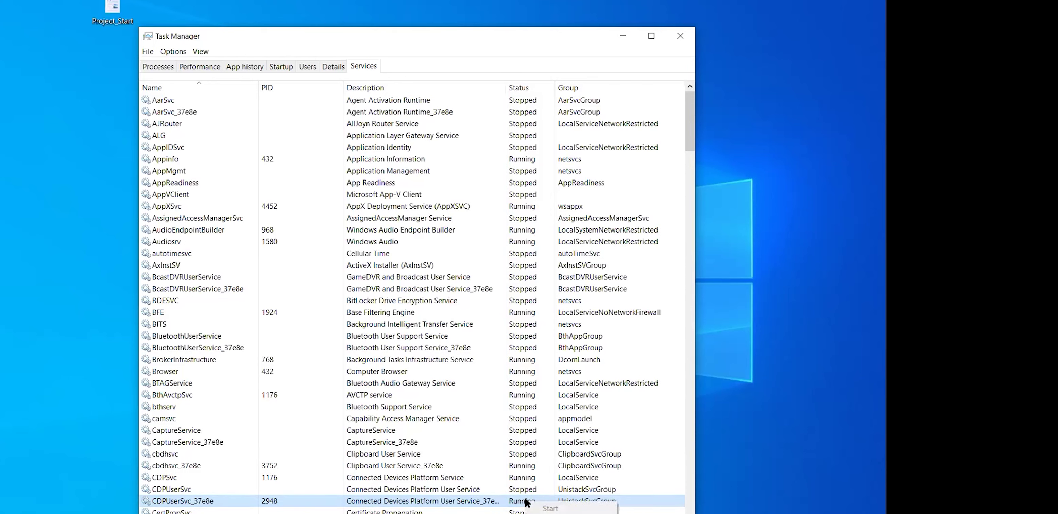
left_click(551, 513)
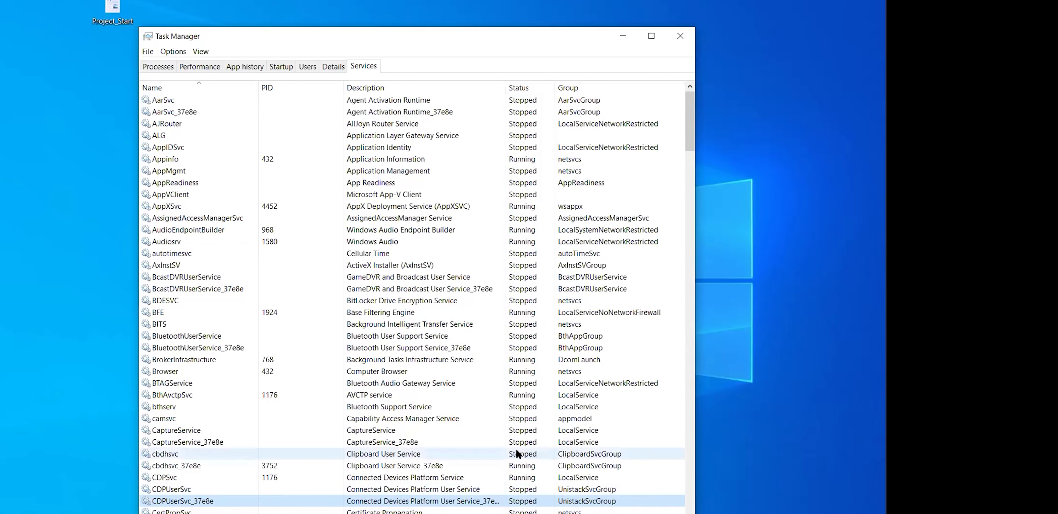
- Look briefly through the services following CDPUserSvc_37e8e, return to the start of the list and minimize Task Manager
scroll(518, 453, "down", 3)
scroll(516, 451, "down", 1)
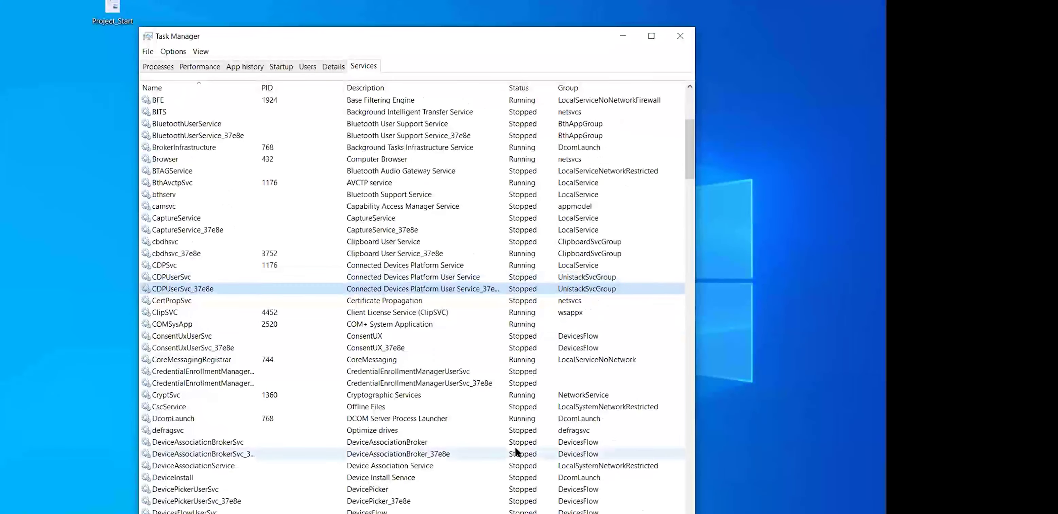
scroll(515, 446, "up", 4)
left_click(627, 38)
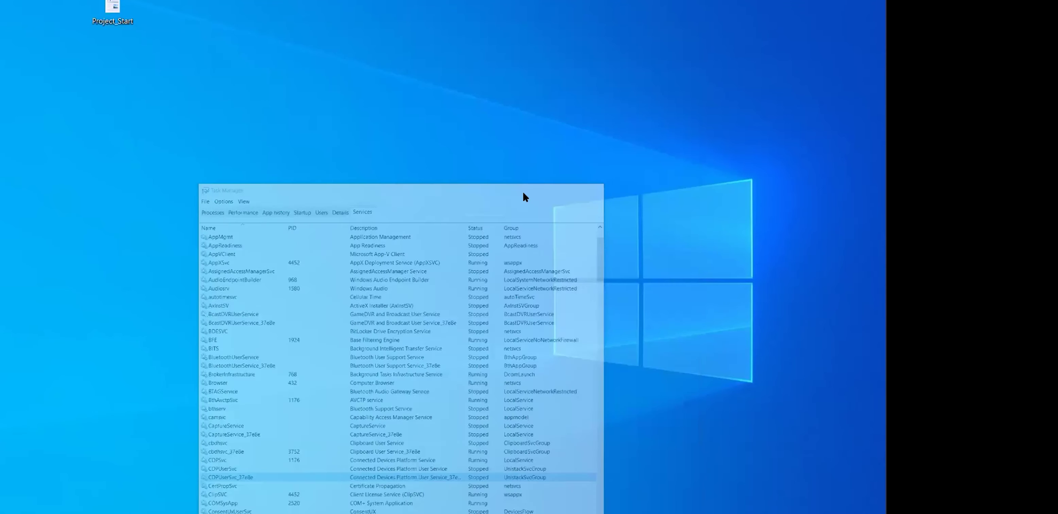
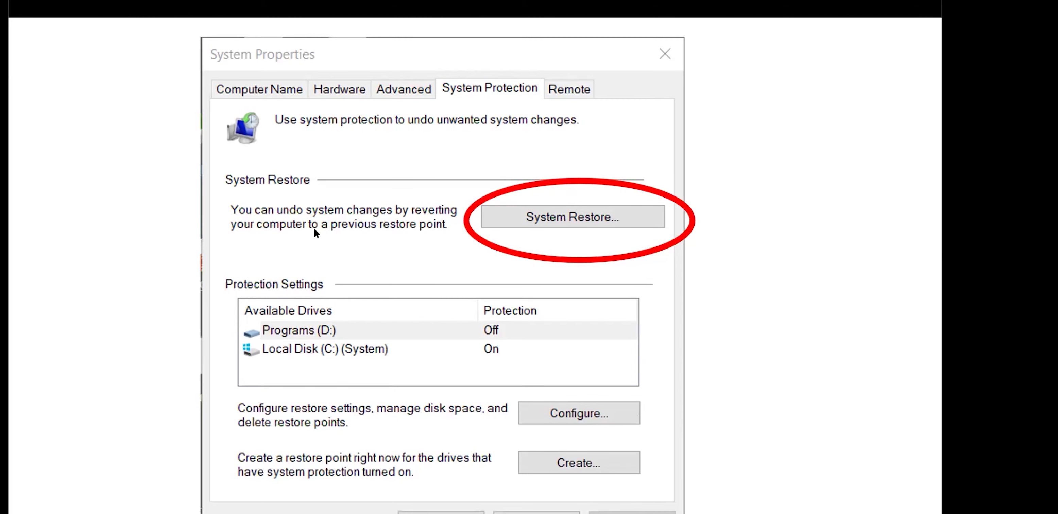
key("Right")
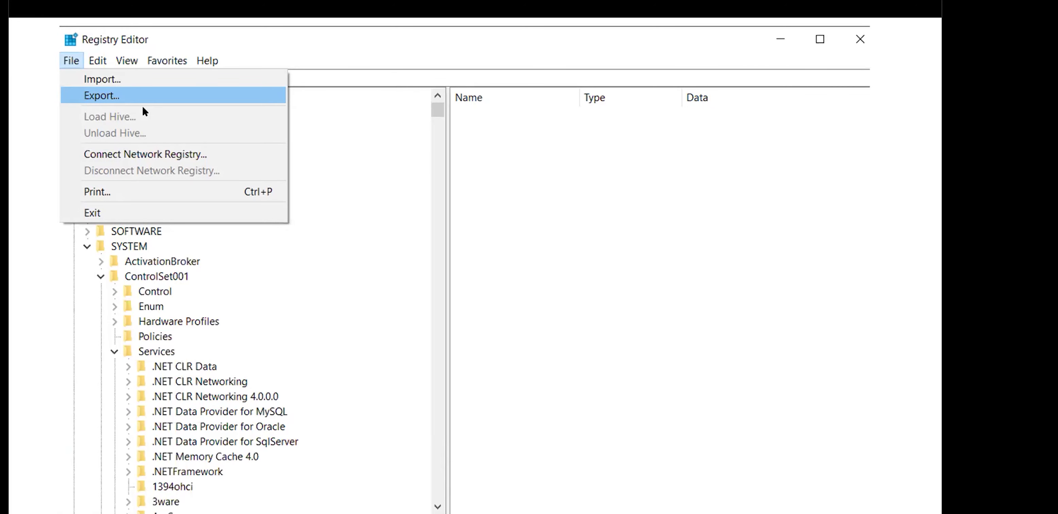
left_click(142, 99)
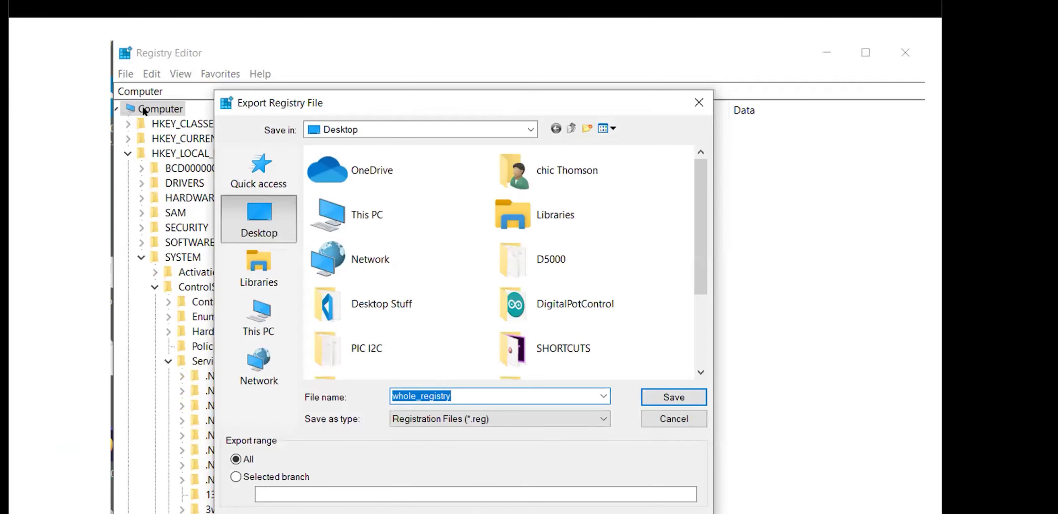